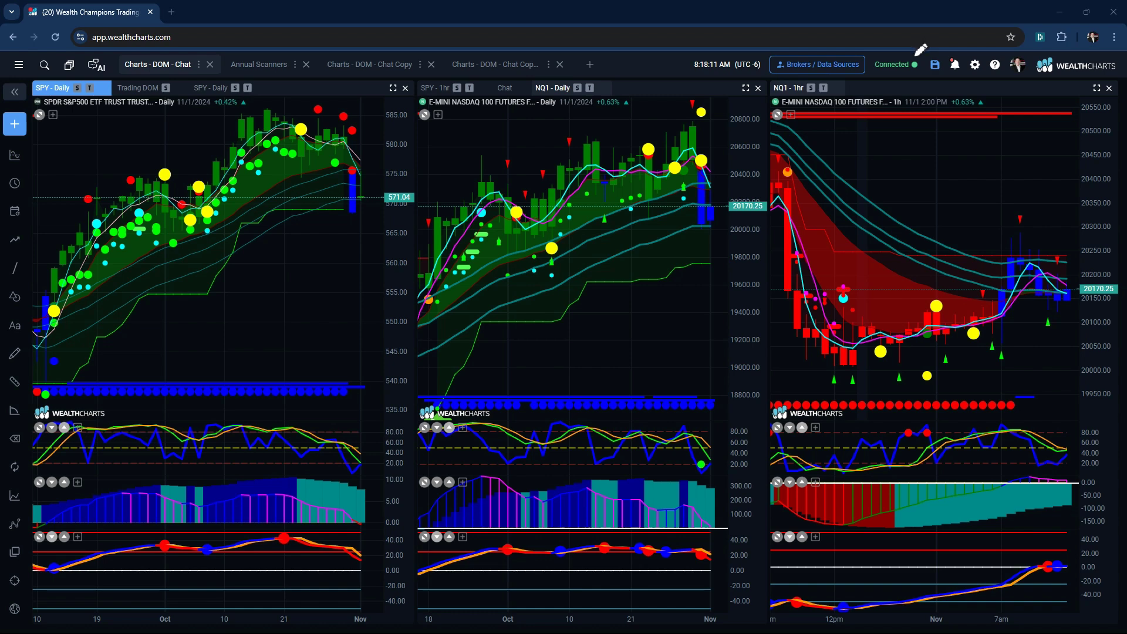
Draw red annotation strokes, circling the SPY daily and NQ hourly chart names
{"action": "mouse_move", "coordinate": [914, 54]}
{"action": "left_mouse_down"}
{"action": "mouse_move", "coordinate": [934, 51]}
{"action": "mouse_move", "coordinate": [933, 66]}
{"action": "mouse_move", "coordinate": [917, 63]}
{"action": "mouse_move", "coordinate": [935, 53]}
{"action": "mouse_move", "coordinate": [926, 47]}
{"action": "mouse_move", "coordinate": [923, 76]}
{"action": "left_mouse_up"}
{"action": "mouse_move", "coordinate": [952, 59]}
{"action": "left_mouse_down"}
{"action": "mouse_move", "coordinate": [943, 56]}
{"action": "mouse_move", "coordinate": [945, 73]}
{"action": "left_mouse_up"}
{"action": "mouse_move", "coordinate": [27, 81]}
{"action": "left_mouse_down"}
{"action": "mouse_move", "coordinate": [94, 69]}
{"action": "mouse_move", "coordinate": [86, 104]}
{"action": "mouse_move", "coordinate": [46, 87]}
{"action": "mouse_move", "coordinate": [59, 77]}
{"action": "left_mouse_up"}
{"action": "mouse_move", "coordinate": [531, 86]}
{"action": "left_mouse_down"}
{"action": "mouse_move", "coordinate": [621, 66]}
{"action": "mouse_move", "coordinate": [555, 120]}
{"action": "mouse_move", "coordinate": [535, 74]}
{"action": "left_mouse_up"}
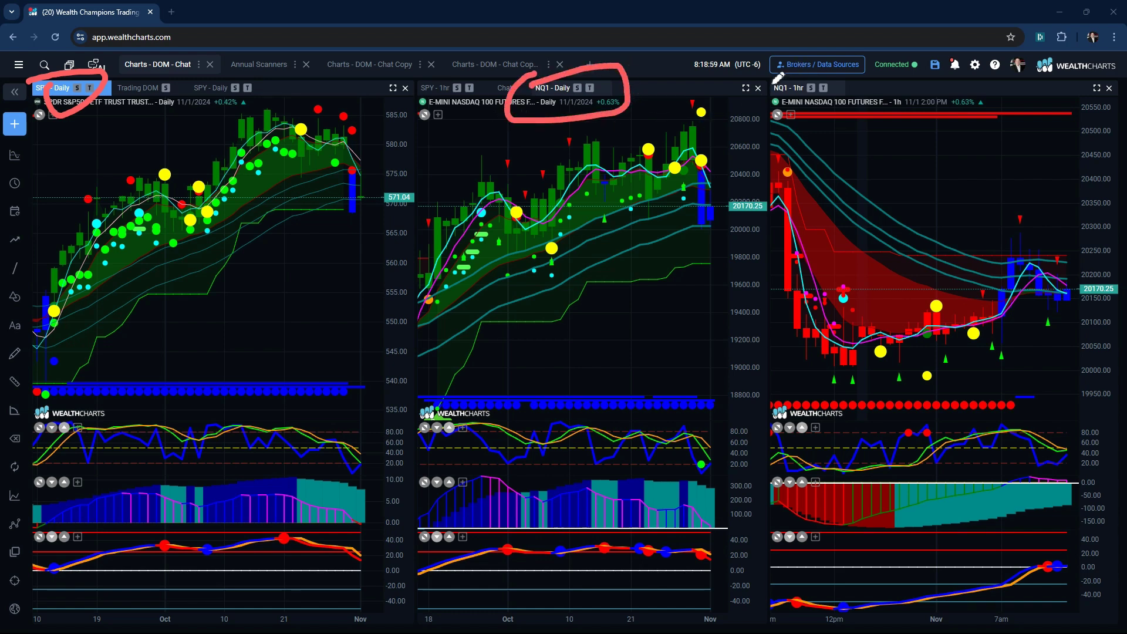
{"action": "mouse_move", "coordinate": [775, 79]}
{"action": "left_mouse_down"}
{"action": "mouse_move", "coordinate": [869, 72]}
{"action": "mouse_move", "coordinate": [798, 111]}
{"action": "mouse_move", "coordinate": [804, 66]}
{"action": "left_mouse_up"}
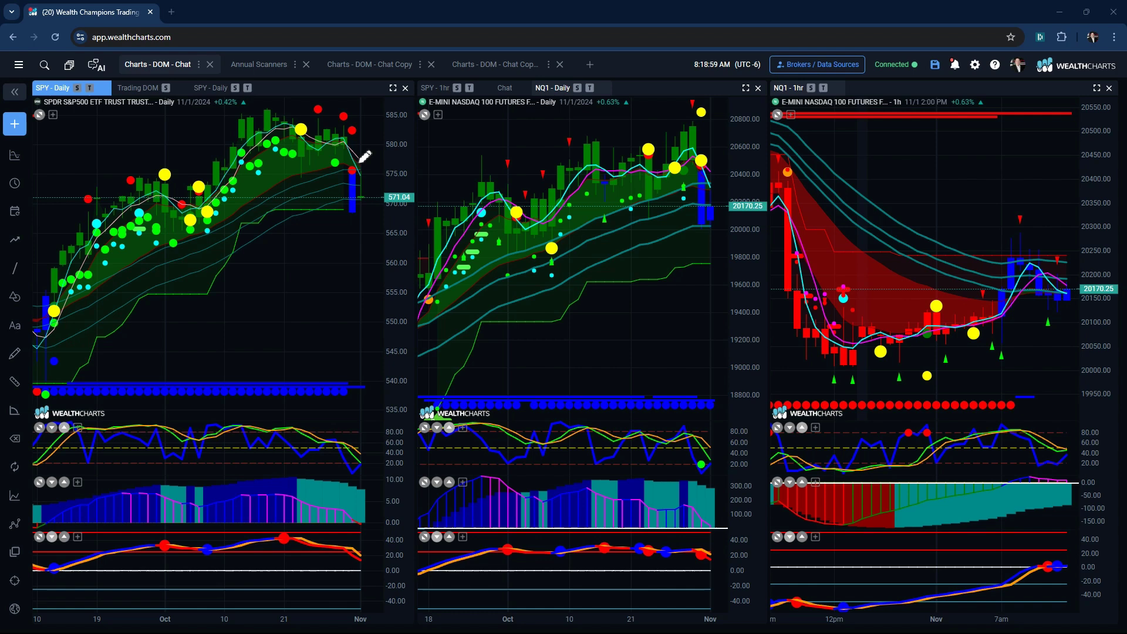
Mark the latest SPY bar and trace the rising trend across the earlier SPY candles
{"action": "mouse_move", "coordinate": [356, 159]}
{"action": "left_mouse_down"}
{"action": "mouse_move", "coordinate": [402, 156]}
{"action": "mouse_move", "coordinate": [397, 128]}
{"action": "left_mouse_up"}
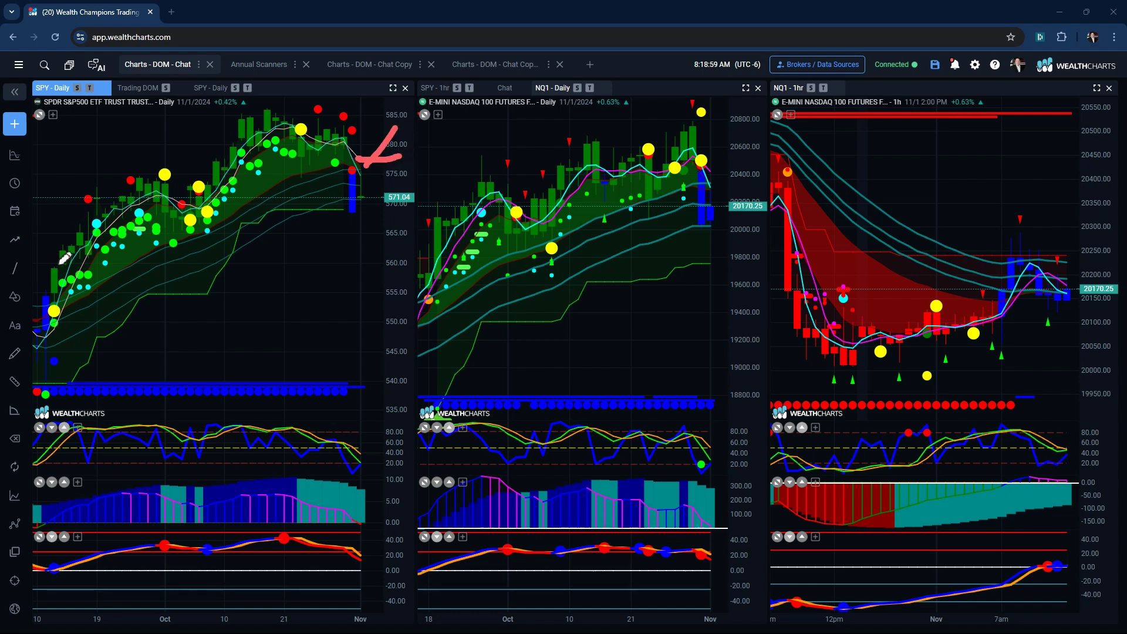
{"action": "mouse_move", "coordinate": [54, 267]}
{"action": "left_mouse_down"}
{"action": "mouse_move", "coordinate": [49, 287]}
{"action": "mouse_move", "coordinate": [74, 240]}
{"action": "left_mouse_up"}
{"action": "mouse_move", "coordinate": [201, 178]}
{"action": "left_mouse_down"}
{"action": "mouse_move", "coordinate": [211, 204]}
{"action": "mouse_move", "coordinate": [196, 187]}
{"action": "left_mouse_up"}
{"action": "left_click_drag", "start_coordinate": [47, 285], "coordinate": [138, 179]}
{"action": "left_click_drag", "start_coordinate": [195, 212], "coordinate": [269, 101]}
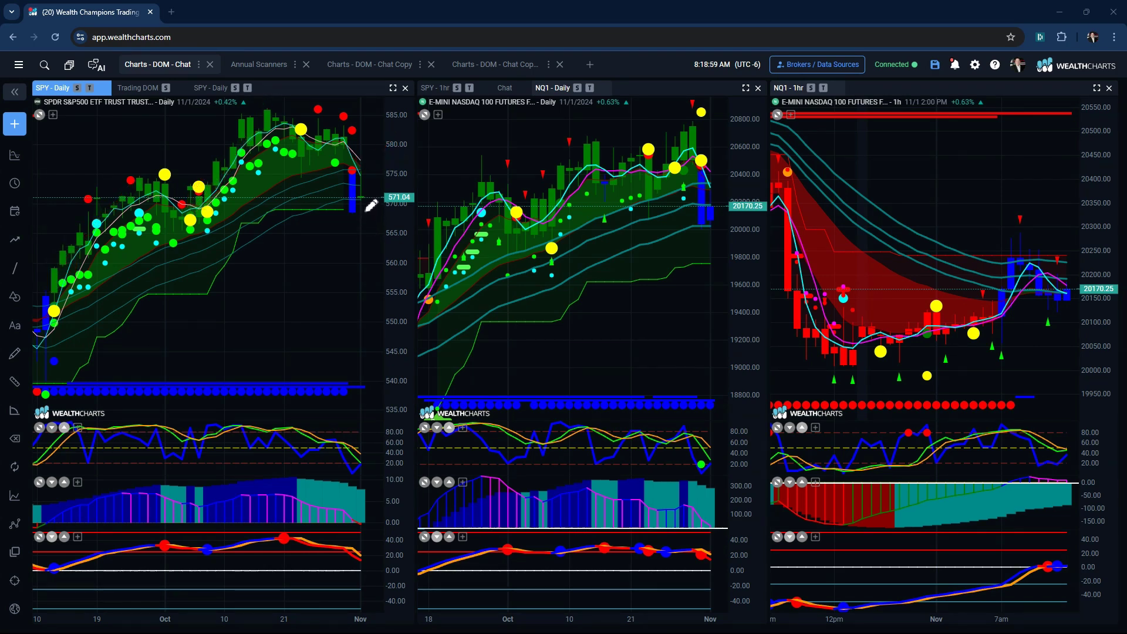
Draw level lines at the blue SPY candle and above and below the latest SPY bar
{"action": "left_click_drag", "start_coordinate": [357, 201], "coordinate": [413, 196]}
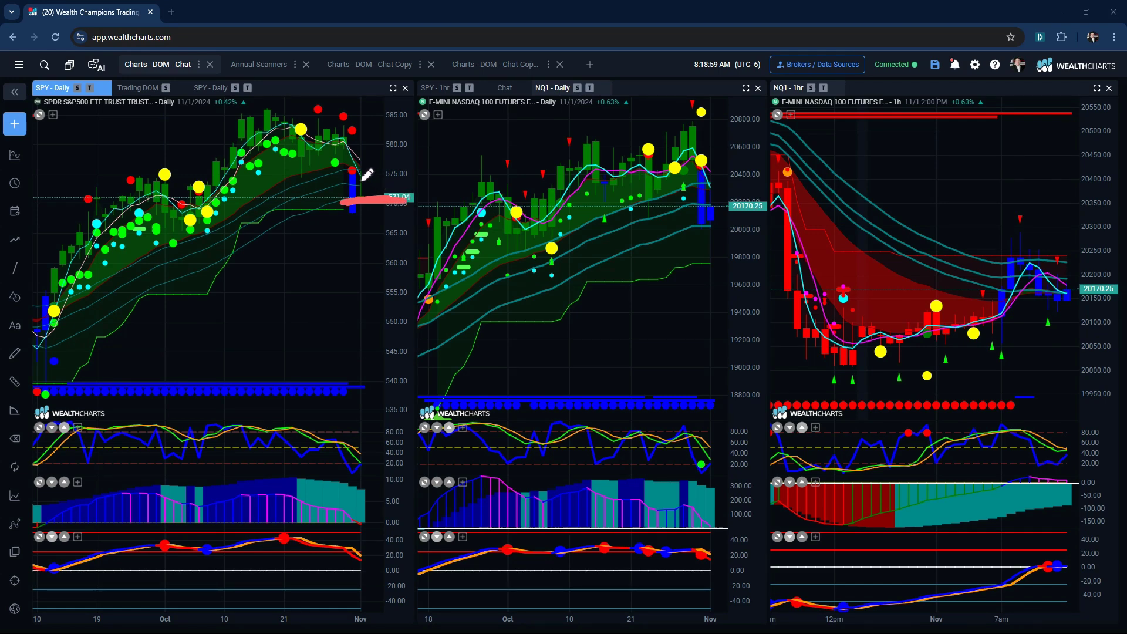
{"action": "left_click_drag", "start_coordinate": [357, 178], "coordinate": [418, 175]}
{"action": "mouse_move", "coordinate": [343, 151]}
{"action": "left_mouse_down"}
{"action": "mouse_move", "coordinate": [360, 174]}
{"action": "mouse_move", "coordinate": [346, 176]}
{"action": "mouse_move", "coordinate": [376, 170]}
{"action": "mouse_move", "coordinate": [361, 201]}
{"action": "mouse_move", "coordinate": [352, 174]}
{"action": "left_mouse_up"}
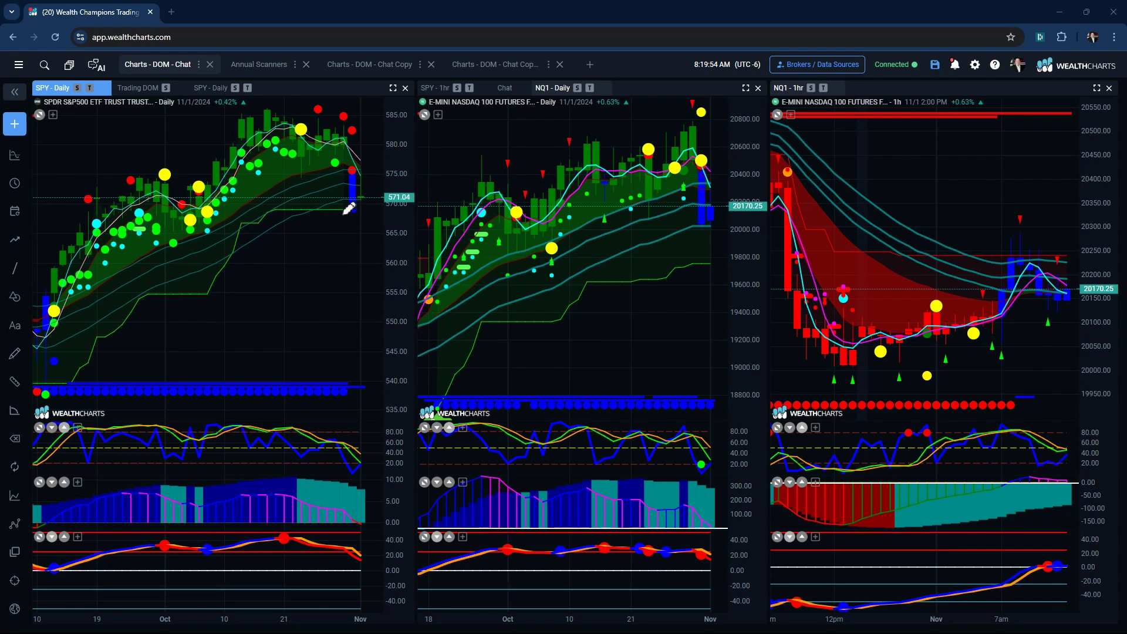
{"action": "mouse_move", "coordinate": [344, 212]}
{"action": "left_mouse_down"}
{"action": "mouse_move", "coordinate": [395, 212]}
{"action": "mouse_move", "coordinate": [359, 226]}
{"action": "mouse_move", "coordinate": [374, 216]}
{"action": "mouse_move", "coordinate": [397, 268]}
{"action": "mouse_move", "coordinate": [409, 369]}
{"action": "left_mouse_up"}
{"action": "mouse_move", "coordinate": [338, 216]}
{"action": "left_mouse_down"}
{"action": "mouse_move", "coordinate": [391, 209]}
{"action": "mouse_move", "coordinate": [374, 211]}
{"action": "left_mouse_up"}
{"action": "mouse_move", "coordinate": [360, 160]}
{"action": "left_mouse_down"}
{"action": "mouse_move", "coordinate": [397, 156]}
{"action": "mouse_move", "coordinate": [377, 156]}
{"action": "left_mouse_up"}
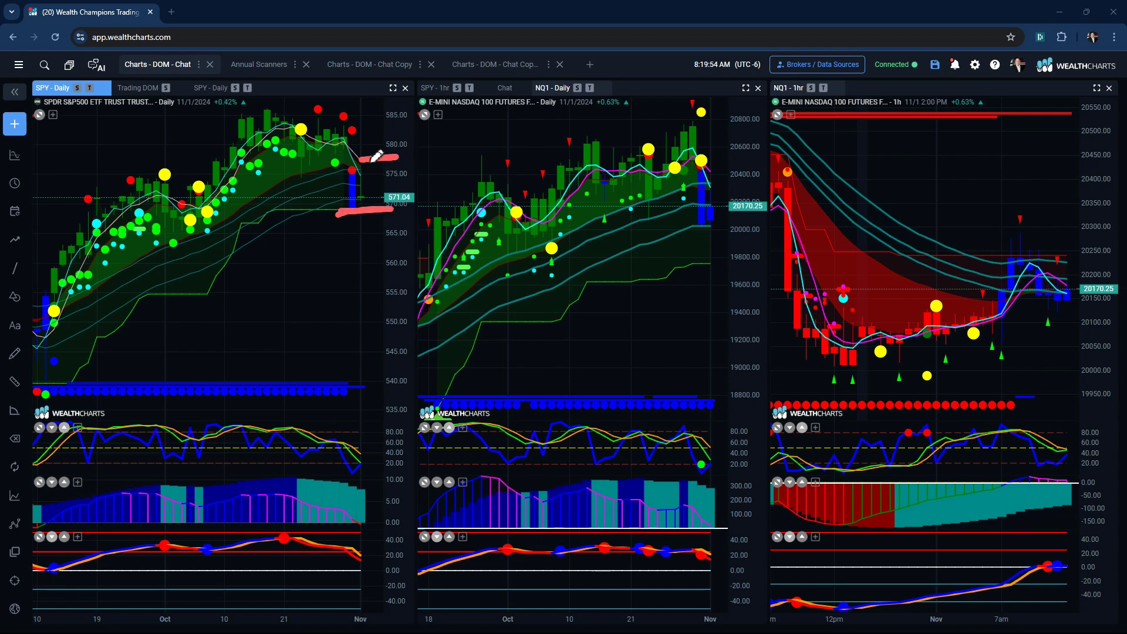
Circle the earlier SPY candles again and sketch a stroke on the NQ hourly chart
{"action": "left_click", "coordinate": [43, 279]}
{"action": "mouse_move", "coordinate": [53, 273]}
{"action": "left_mouse_down"}
{"action": "mouse_move", "coordinate": [59, 309]}
{"action": "mouse_move", "coordinate": [58, 275]}
{"action": "left_mouse_up"}
{"action": "mouse_move", "coordinate": [349, 218]}
{"action": "left_mouse_down"}
{"action": "mouse_move", "coordinate": [375, 262]}
{"action": "mouse_move", "coordinate": [393, 333]}
{"action": "left_mouse_up"}
{"action": "left_click_drag", "start_coordinate": [758, 160], "coordinate": [880, 267]}
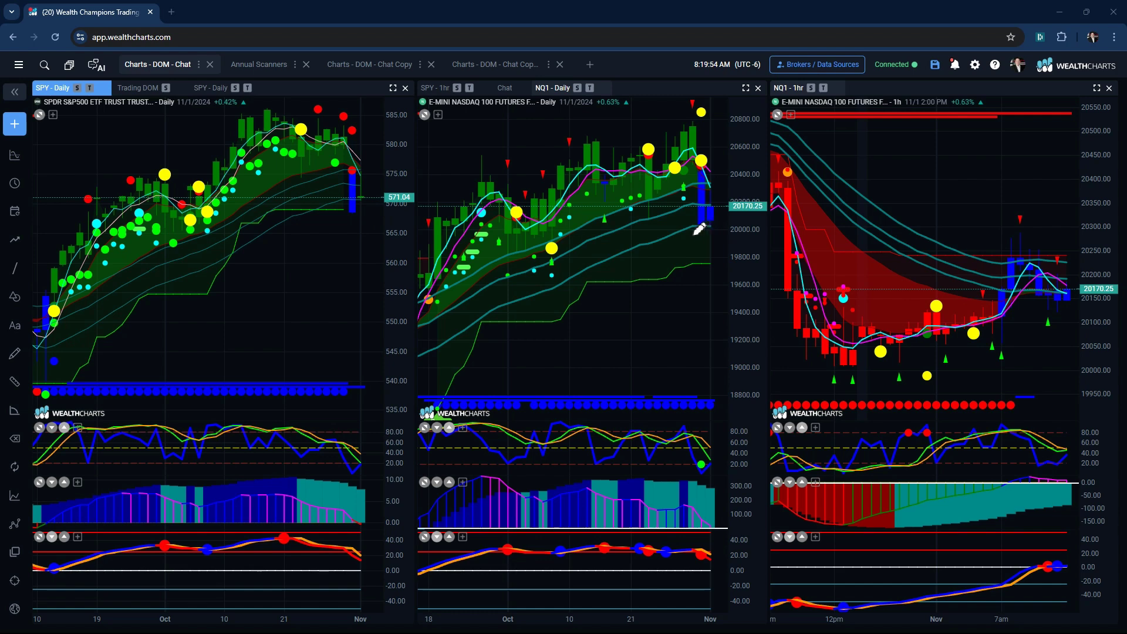
Mark the 20000 and 20400 areas on the NQ daily chart
{"action": "left_click_drag", "start_coordinate": [700, 229], "coordinate": [728, 227]}
{"action": "left_click_drag", "start_coordinate": [709, 173], "coordinate": [736, 169]}
{"action": "left_click", "coordinate": [713, 172]}
{"action": "mouse_move", "coordinate": [718, 159]}
{"action": "left_mouse_down"}
{"action": "mouse_move", "coordinate": [710, 177]}
{"action": "mouse_move", "coordinate": [737, 177]}
{"action": "left_mouse_up"}
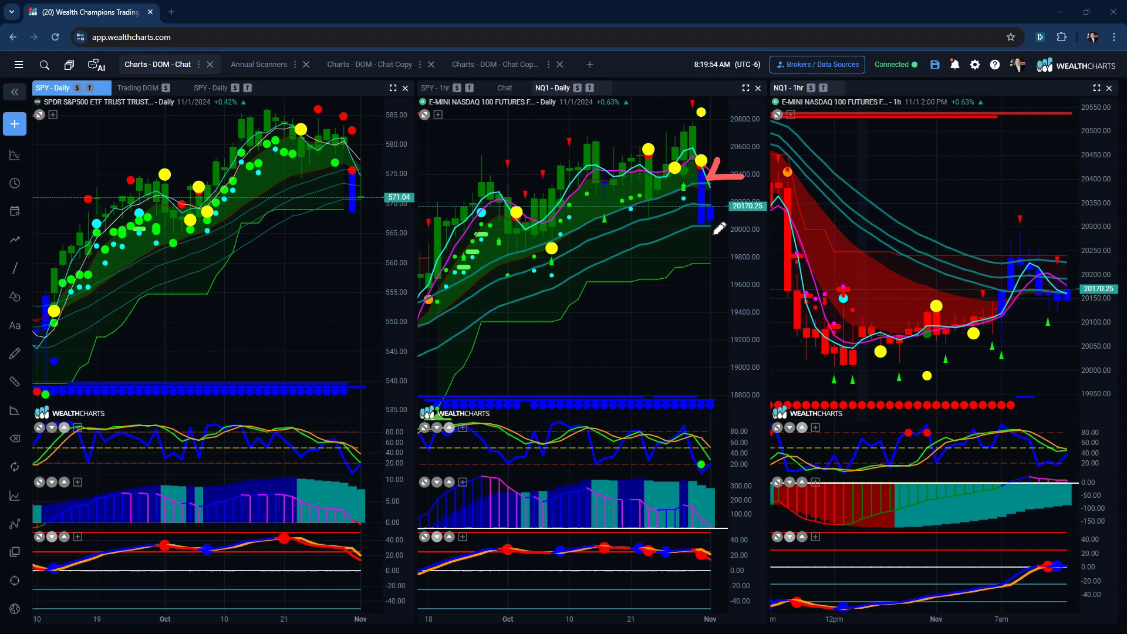
Mark levels under the latest NQ daily and SPY bars, then erase all annotations
{"action": "left_click_drag", "start_coordinate": [710, 232], "coordinate": [730, 230]}
{"action": "left_click_drag", "start_coordinate": [713, 232], "coordinate": [713, 265]}
{"action": "mouse_move", "coordinate": [729, 264]}
{"action": "left_mouse_down"}
{"action": "mouse_move", "coordinate": [692, 267]}
{"action": "mouse_move", "coordinate": [760, 267]}
{"action": "left_mouse_up"}
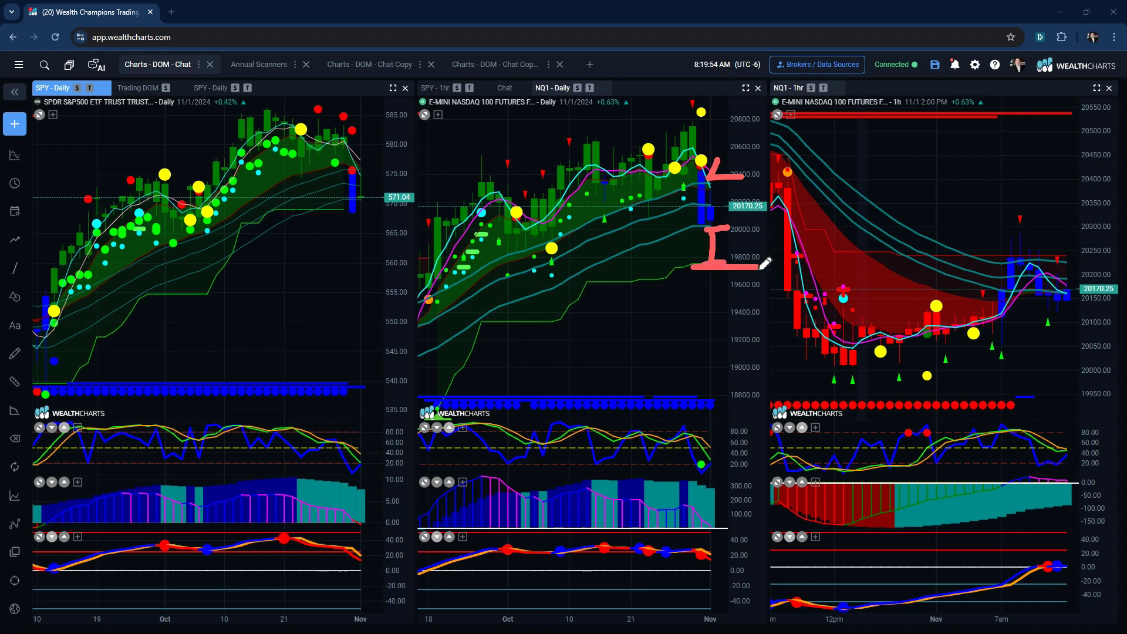
{"action": "mouse_move", "coordinate": [336, 215]}
{"action": "left_mouse_down"}
{"action": "mouse_move", "coordinate": [402, 215]}
{"action": "mouse_move", "coordinate": [380, 227]}
{"action": "mouse_move", "coordinate": [388, 257]}
{"action": "left_mouse_up"}
{"action": "mouse_move", "coordinate": [702, 282]}
{"action": "left_mouse_down"}
{"action": "mouse_move", "coordinate": [699, 270]}
{"action": "mouse_move", "coordinate": [713, 267]}
{"action": "mouse_move", "coordinate": [731, 322]}
{"action": "left_mouse_up"}
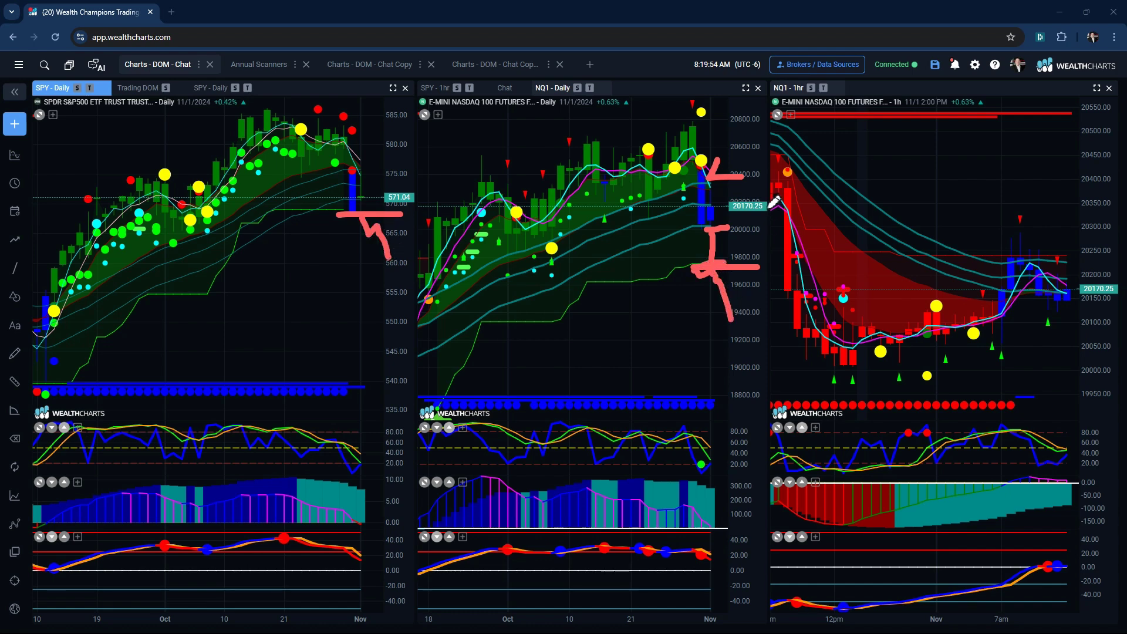
{"action": "key", "text": "e"}
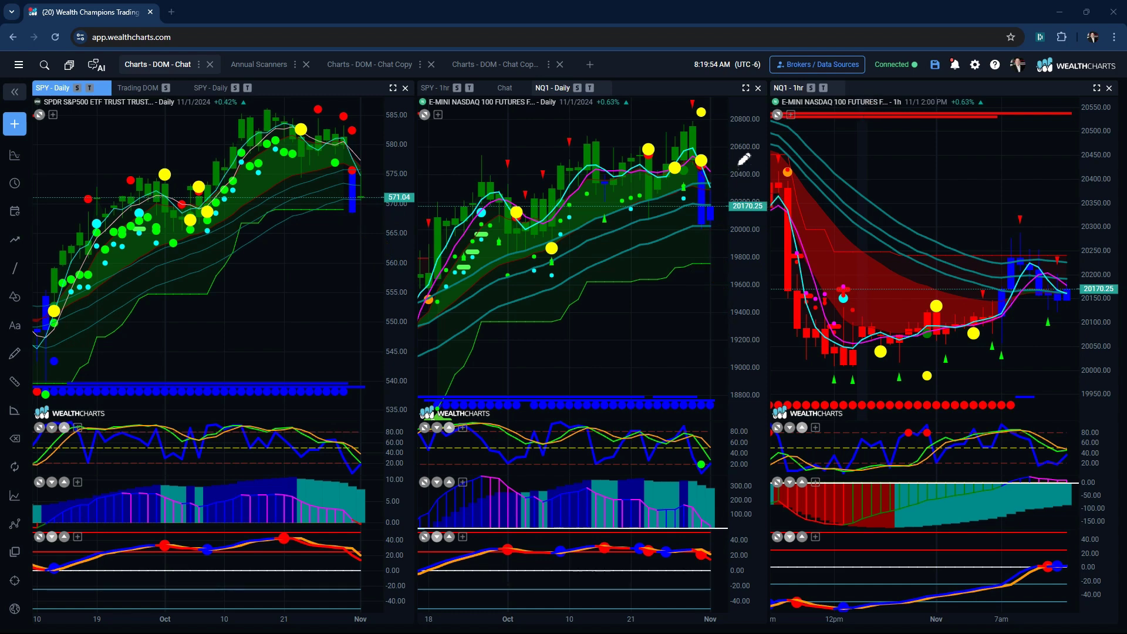
Sketch the NQ hourly drop and draw support lines under the latest NQ daily bars
{"action": "mouse_move", "coordinate": [748, 153]}
{"action": "left_mouse_down"}
{"action": "mouse_move", "coordinate": [790, 154]}
{"action": "mouse_move", "coordinate": [774, 193]}
{"action": "mouse_move", "coordinate": [827, 338]}
{"action": "mouse_move", "coordinate": [750, 156]}
{"action": "left_mouse_up"}
{"action": "left_click_drag", "start_coordinate": [700, 230], "coordinate": [730, 229]}
{"action": "left_click_drag", "start_coordinate": [691, 269], "coordinate": [747, 261]}
Circle the NQ hourly histogram bars and trace the price swing down to 20150
{"action": "left_click_drag", "start_coordinate": [893, 240], "coordinate": [949, 240]}
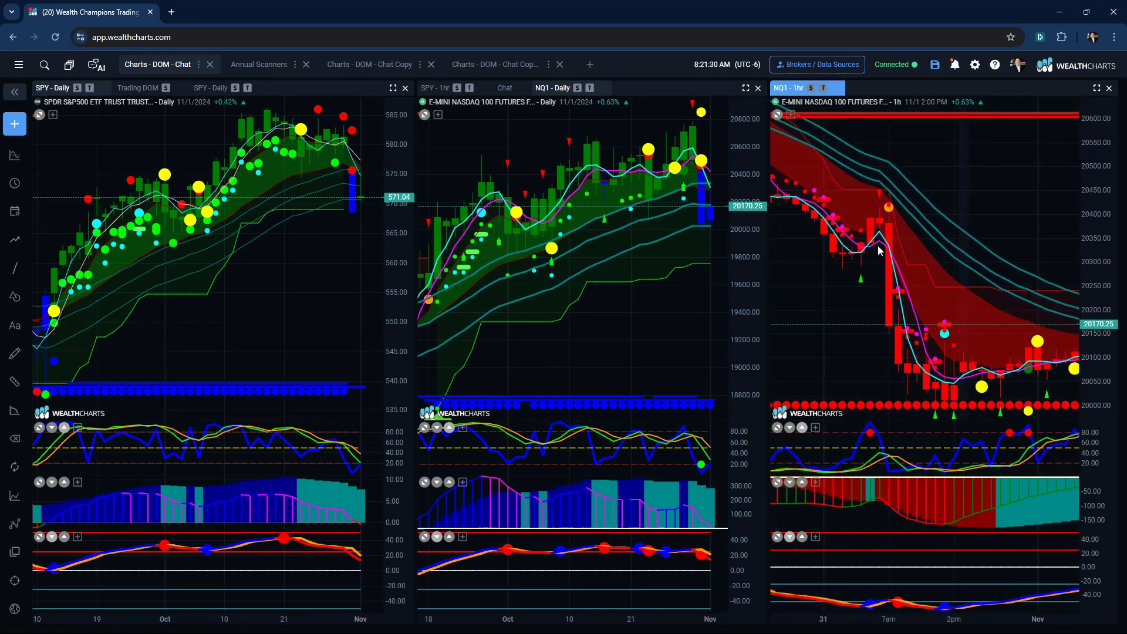
{"action": "left_click_drag", "start_coordinate": [890, 266], "coordinate": [936, 336]}
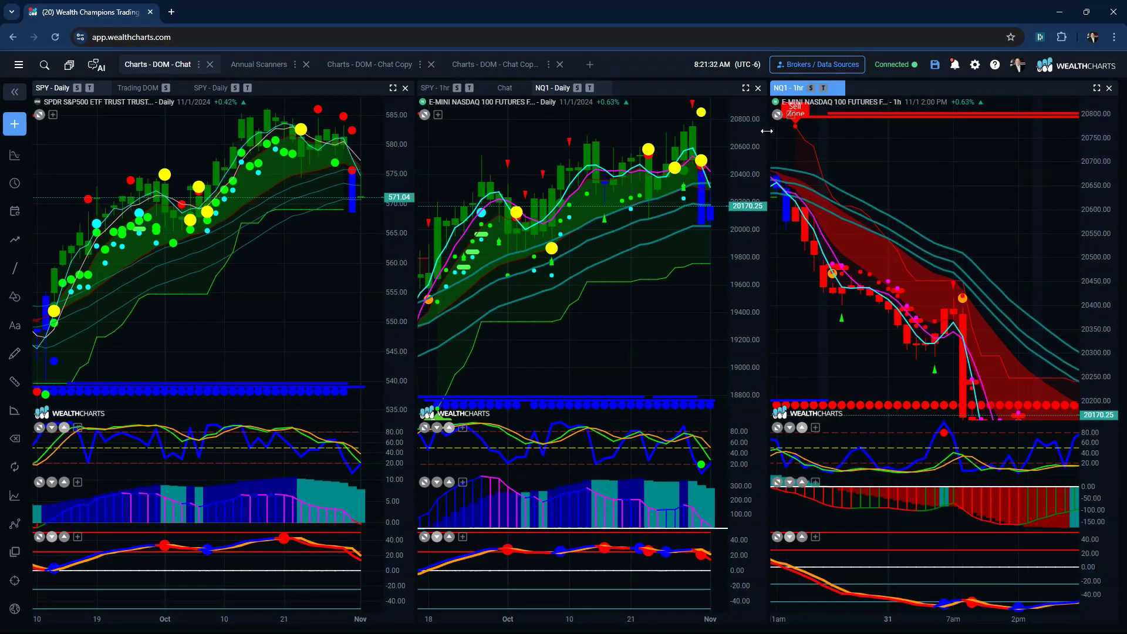
{"action": "left_click_drag", "start_coordinate": [892, 295], "coordinate": [878, 282]}
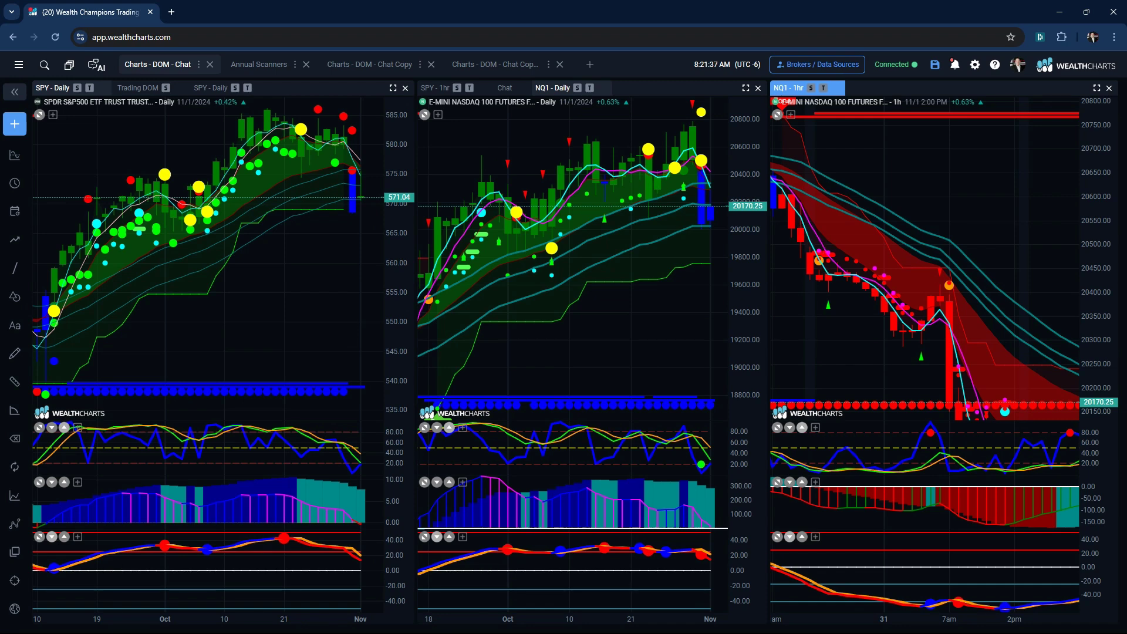
{"action": "mouse_move", "coordinate": [802, 486]}
{"action": "left_mouse_down"}
{"action": "mouse_move", "coordinate": [895, 487]}
{"action": "mouse_move", "coordinate": [909, 520]}
{"action": "mouse_move", "coordinate": [797, 495]}
{"action": "mouse_move", "coordinate": [850, 485]}
{"action": "left_mouse_up"}
{"action": "mouse_move", "coordinate": [943, 510]}
{"action": "left_mouse_down"}
{"action": "mouse_move", "coordinate": [976, 513]}
{"action": "mouse_move", "coordinate": [926, 532]}
{"action": "mouse_move", "coordinate": [939, 507]}
{"action": "left_mouse_up"}
{"action": "mouse_move", "coordinate": [804, 242]}
{"action": "left_mouse_down"}
{"action": "mouse_move", "coordinate": [899, 338]}
{"action": "mouse_move", "coordinate": [934, 280]}
{"action": "mouse_move", "coordinate": [977, 436]}
{"action": "left_mouse_up"}
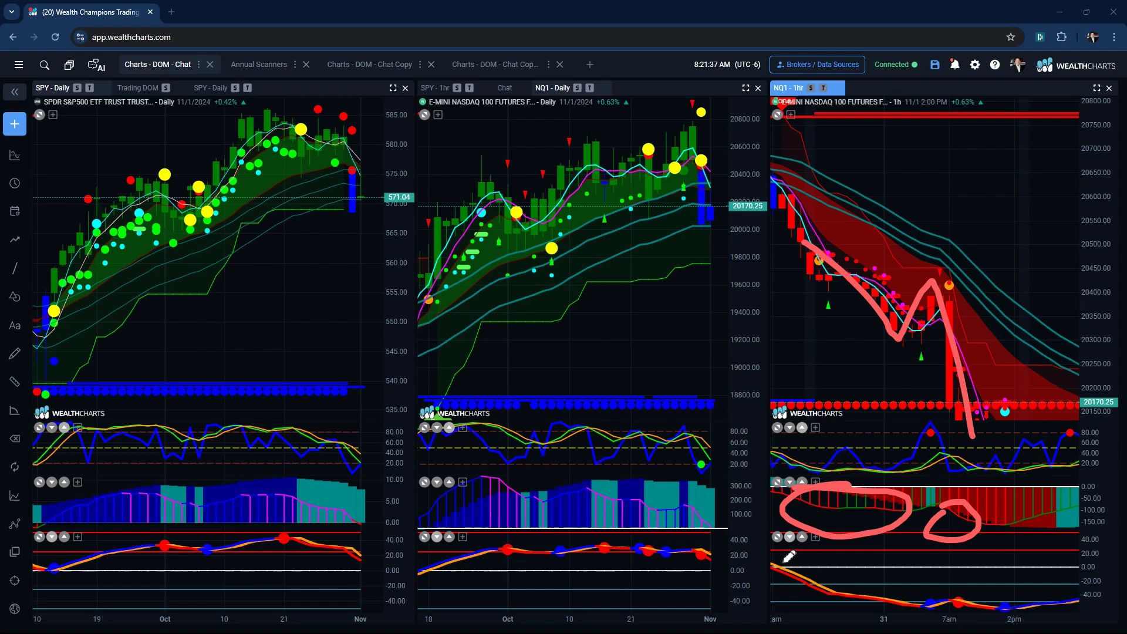
{"action": "mouse_move", "coordinate": [769, 567]}
{"action": "left_mouse_down"}
{"action": "mouse_move", "coordinate": [790, 560]}
{"action": "mouse_move", "coordinate": [803, 577]}
{"action": "mouse_move", "coordinate": [776, 549]}
{"action": "mouse_move", "coordinate": [814, 574]}
{"action": "mouse_move", "coordinate": [1051, 616]}
{"action": "left_mouse_up"}
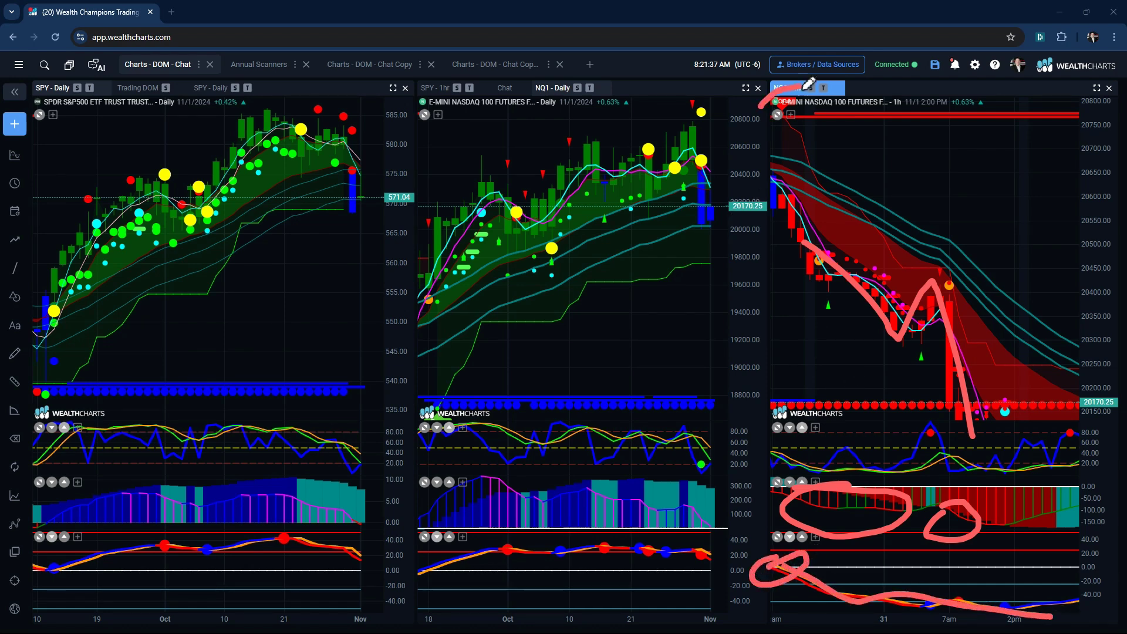
Circle the NQ hourly title, left candles and recent bars, and underline the lowest pane
{"action": "mouse_move", "coordinate": [803, 87]}
{"action": "left_mouse_down"}
{"action": "mouse_move", "coordinate": [780, 107]}
{"action": "mouse_move", "coordinate": [848, 118]}
{"action": "mouse_move", "coordinate": [828, 101]}
{"action": "left_mouse_up"}
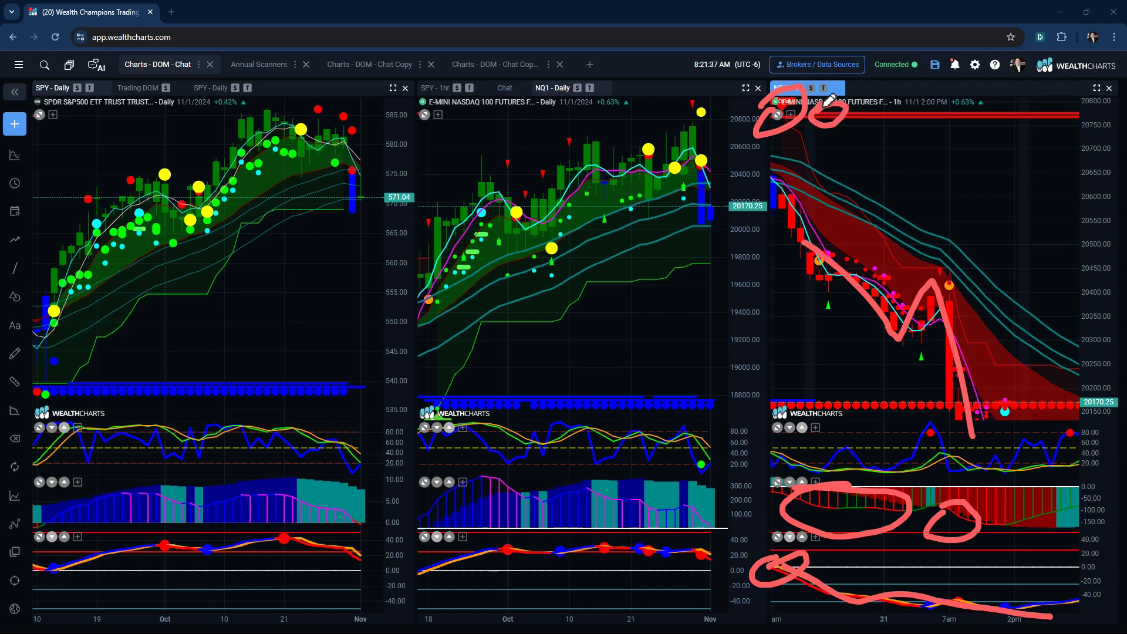
{"action": "mouse_move", "coordinate": [836, 258]}
{"action": "left_mouse_down"}
{"action": "mouse_move", "coordinate": [925, 347]}
{"action": "mouse_move", "coordinate": [827, 294]}
{"action": "left_mouse_up"}
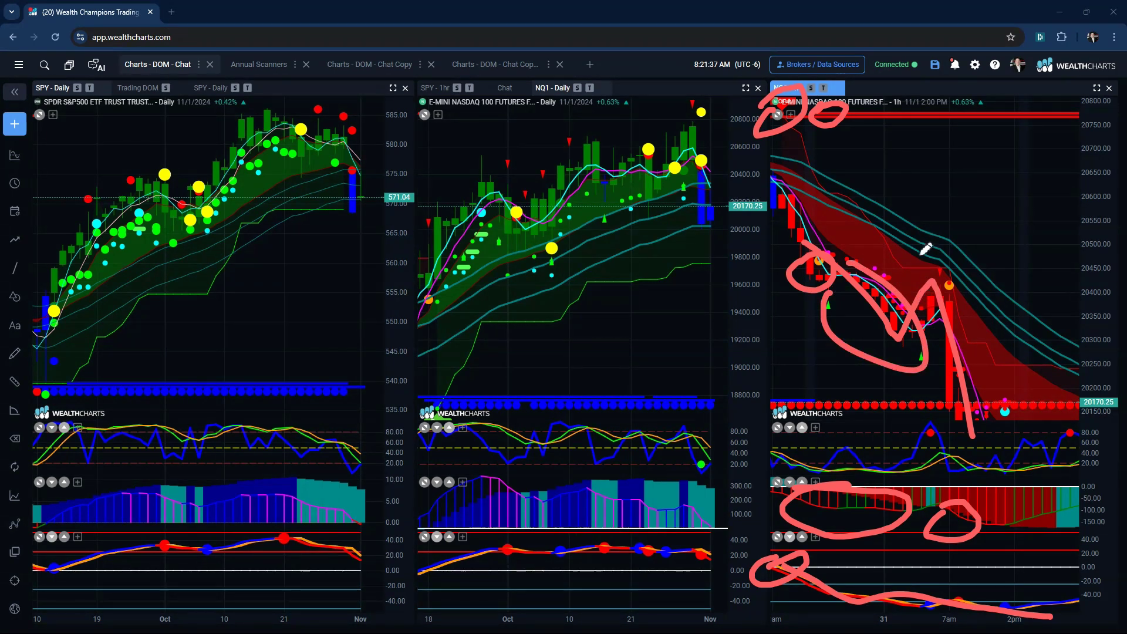
{"action": "left_click_drag", "start_coordinate": [940, 314], "coordinate": [998, 463]}
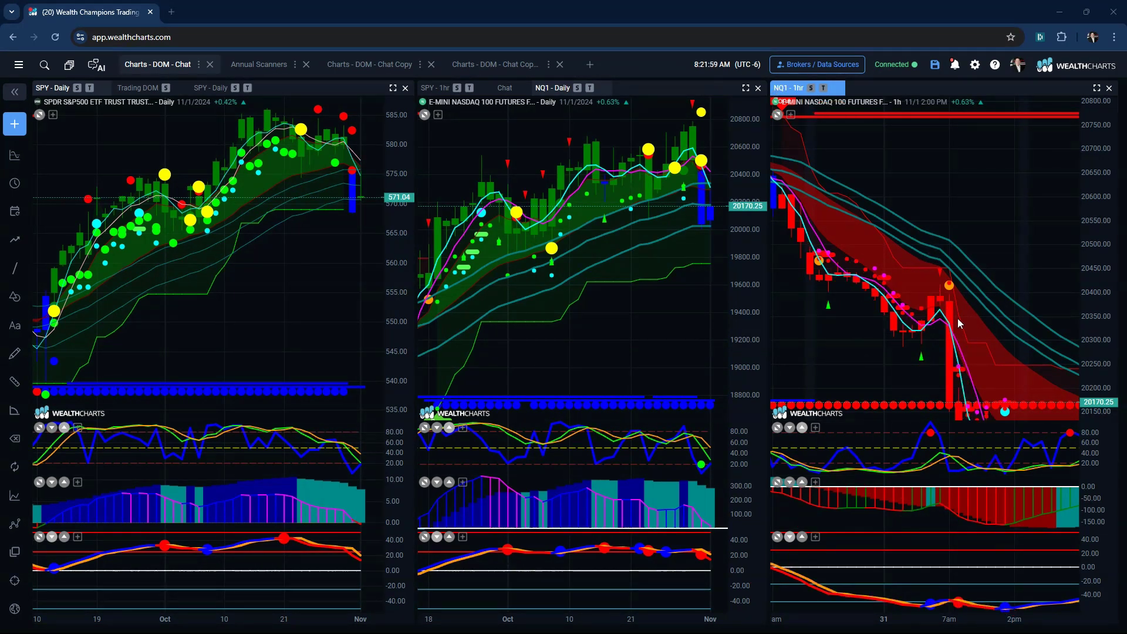
{"action": "mouse_move", "coordinate": [957, 318]}
{"action": "left_mouse_down"}
{"action": "mouse_move", "coordinate": [905, 209]}
{"action": "mouse_move", "coordinate": [939, 217]}
{"action": "left_mouse_up"}
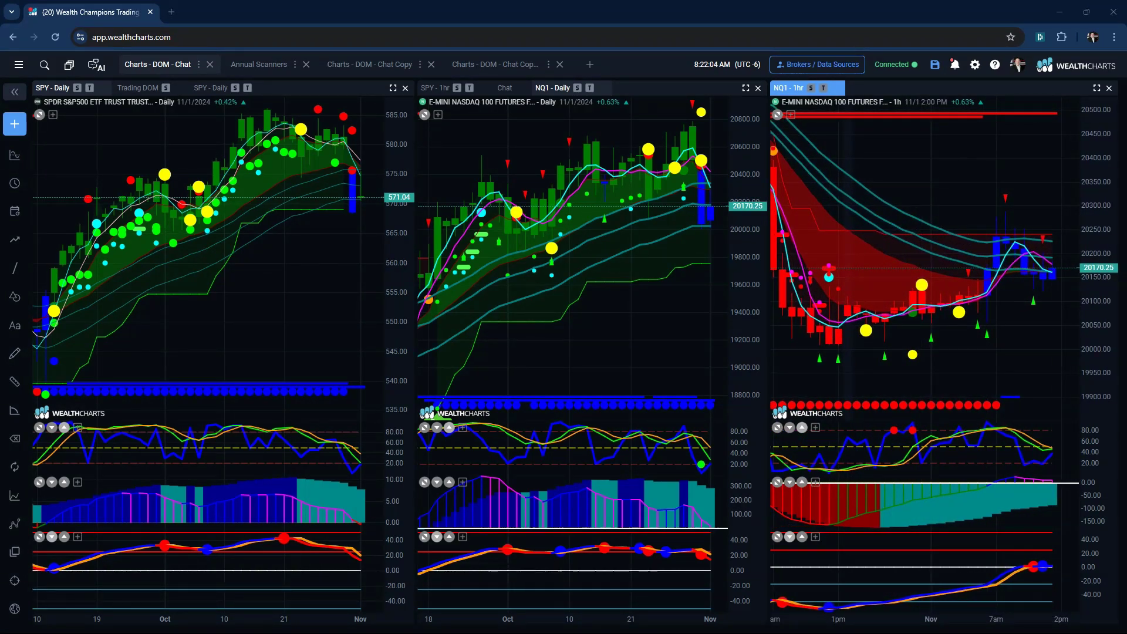
{"action": "mouse_move", "coordinate": [988, 227]}
{"action": "left_mouse_down"}
{"action": "mouse_move", "coordinate": [1057, 222]}
{"action": "mouse_move", "coordinate": [1077, 245]}
{"action": "mouse_move", "coordinate": [969, 235]}
{"action": "mouse_move", "coordinate": [1010, 237]}
{"action": "left_mouse_up"}
{"action": "left_click_drag", "start_coordinate": [1010, 232], "coordinate": [1078, 228]}
Mark the 20400 level on both NQ charts and sketch rising channel lines on the hourly
{"action": "left_click_drag", "start_coordinate": [1017, 159], "coordinate": [1079, 157]}
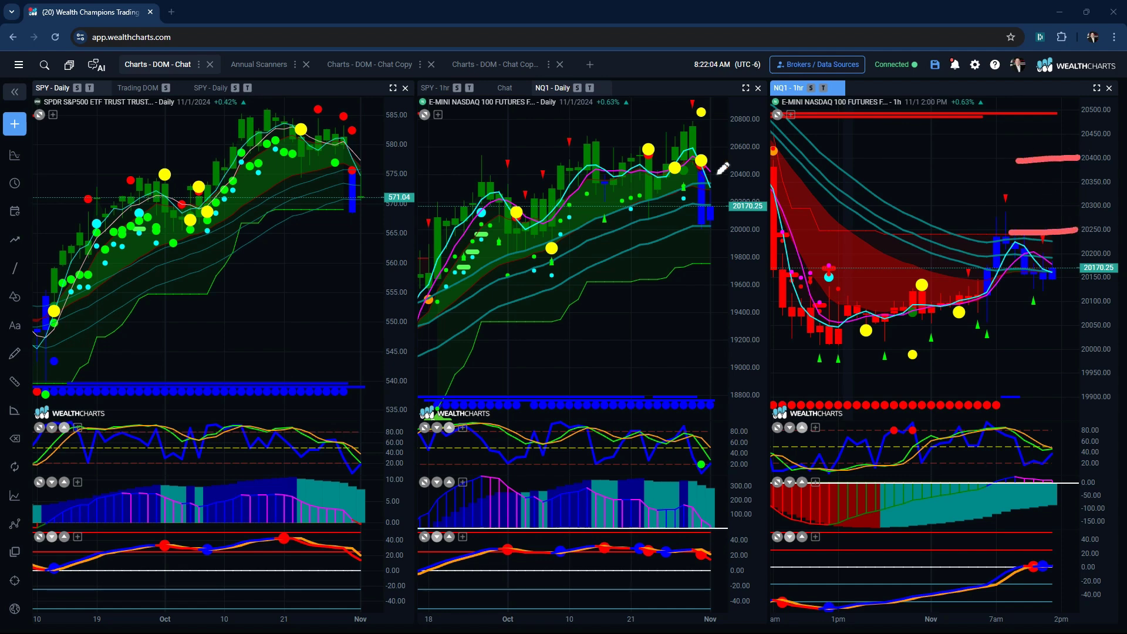
{"action": "left_click_drag", "start_coordinate": [710, 172], "coordinate": [756, 168]}
{"action": "left_click_drag", "start_coordinate": [1040, 273], "coordinate": [1088, 175]}
{"action": "mouse_move", "coordinate": [793, 158]}
{"action": "left_mouse_down"}
{"action": "mouse_move", "coordinate": [837, 204]}
{"action": "mouse_move", "coordinate": [1013, 234]}
{"action": "mouse_move", "coordinate": [1092, 182]}
{"action": "mouse_move", "coordinate": [1102, 156]}
{"action": "left_mouse_up"}
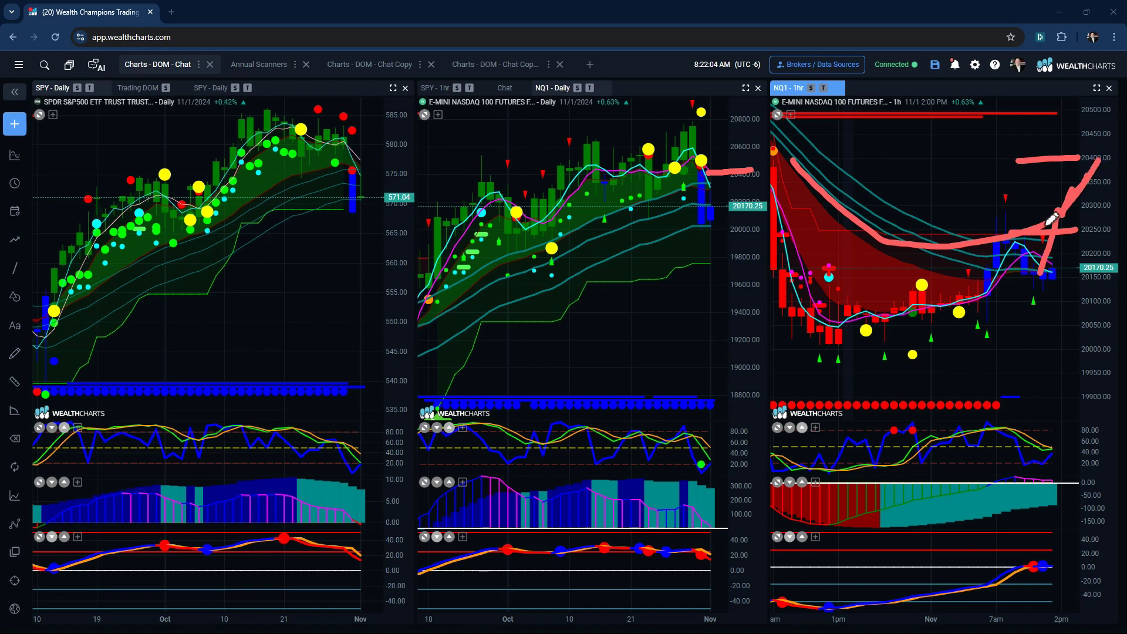
{"action": "mouse_move", "coordinate": [950, 279]}
{"action": "left_mouse_down"}
{"action": "mouse_move", "coordinate": [989, 268]}
{"action": "mouse_move", "coordinate": [1070, 207]}
{"action": "left_mouse_up"}
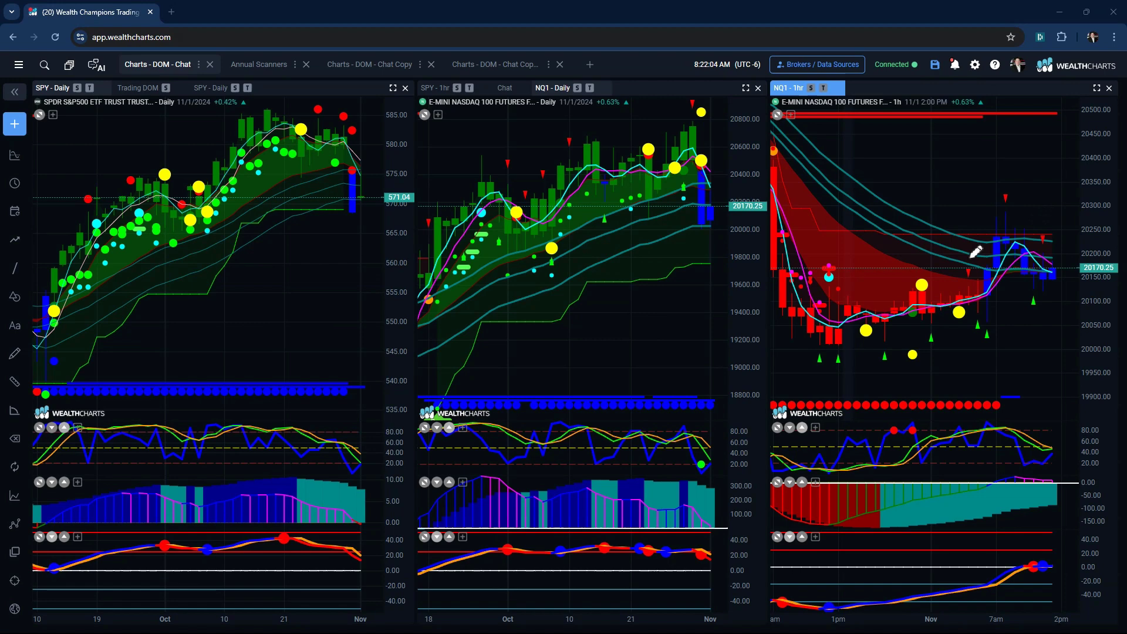
{"action": "left_click_drag", "start_coordinate": [931, 308], "coordinate": [1097, 179]}
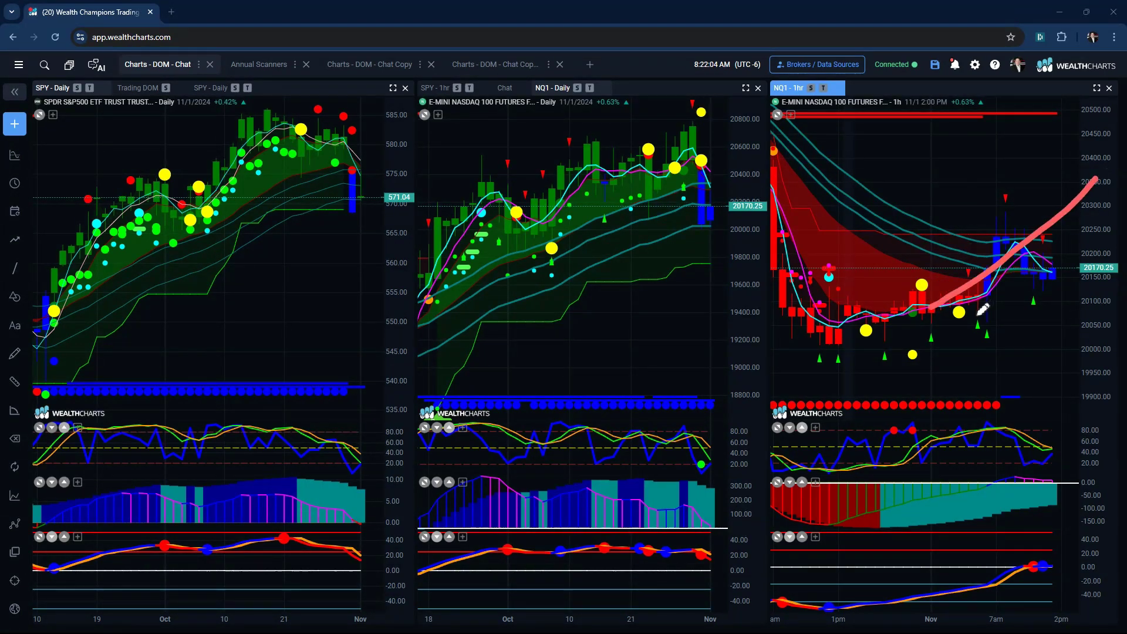
{"action": "left_click_drag", "start_coordinate": [974, 312], "coordinate": [1118, 195]}
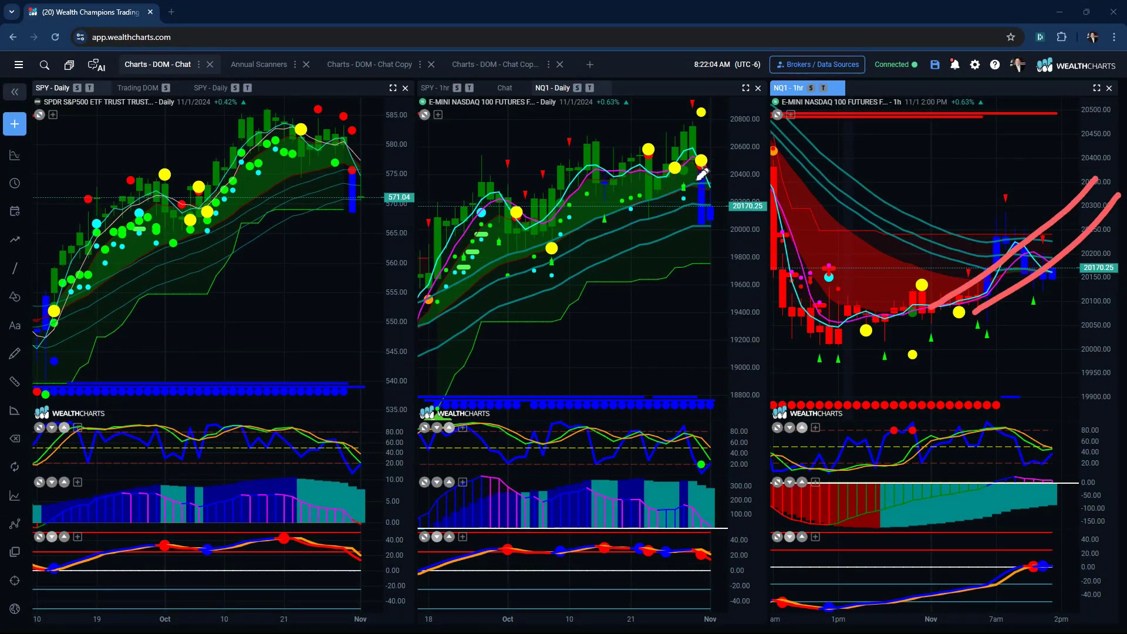
{"action": "mouse_move", "coordinate": [694, 177]}
{"action": "left_mouse_down"}
{"action": "mouse_move", "coordinate": [728, 174]}
{"action": "mouse_move", "coordinate": [718, 200]}
{"action": "mouse_move", "coordinate": [748, 152]}
{"action": "left_mouse_up"}
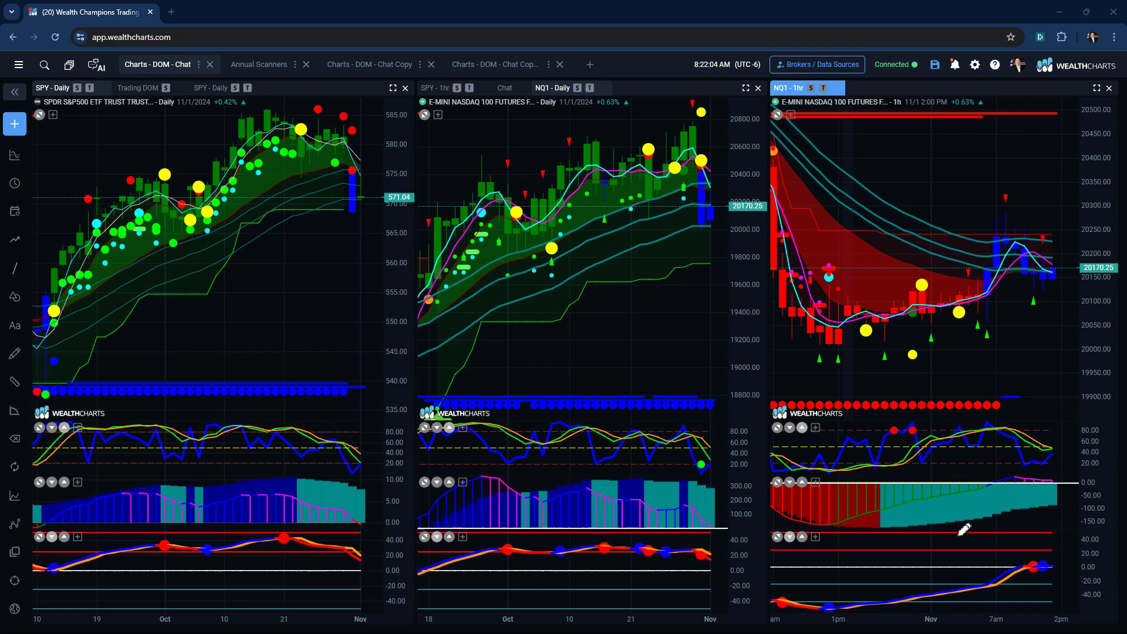
Trace the NQ1 hourly downtrend and sketch a rebound up toward 20290
{"action": "mouse_move", "coordinate": [1006, 560]}
{"action": "left_mouse_down"}
{"action": "mouse_move", "coordinate": [1084, 565]}
{"action": "mouse_move", "coordinate": [1031, 588]}
{"action": "mouse_move", "coordinate": [1036, 550]}
{"action": "mouse_move", "coordinate": [994, 568]}
{"action": "left_mouse_up"}
{"action": "left_click_drag", "start_coordinate": [767, 132], "coordinate": [776, 104]}
{"action": "left_click_drag", "start_coordinate": [1060, 272], "coordinate": [1048, 276]}
{"action": "mouse_move", "coordinate": [768, 124]}
{"action": "left_mouse_down"}
{"action": "mouse_move", "coordinate": [1028, 226]}
{"action": "mouse_move", "coordinate": [1054, 251]}
{"action": "left_mouse_up"}
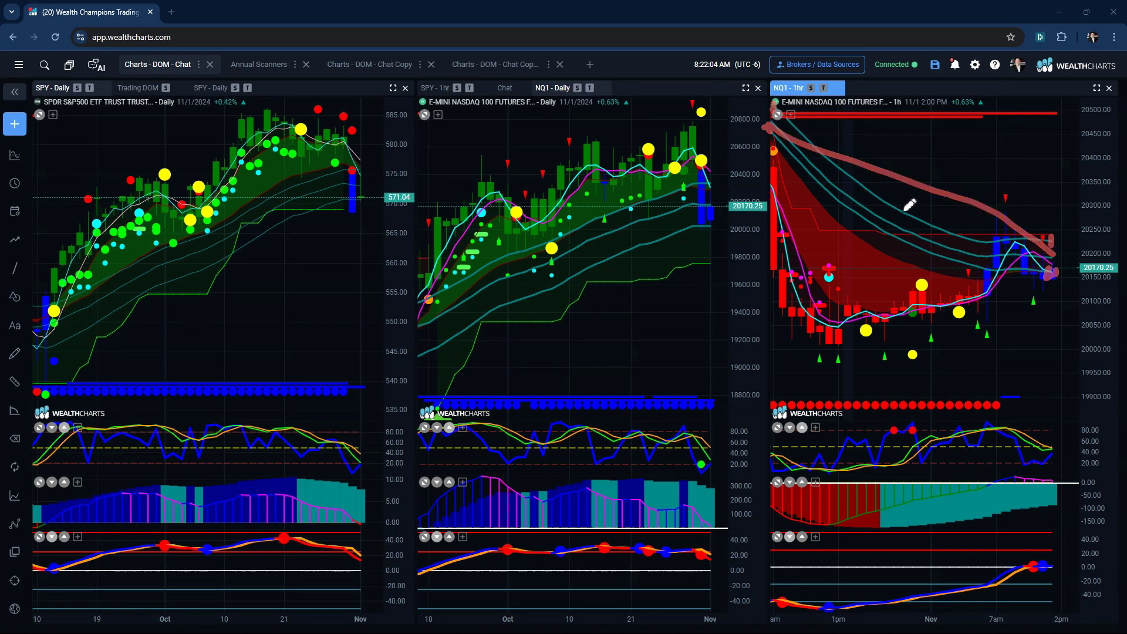
{"action": "mouse_move", "coordinate": [992, 226]}
{"action": "left_mouse_down"}
{"action": "mouse_move", "coordinate": [1077, 238]}
{"action": "mouse_move", "coordinate": [932, 242]}
{"action": "mouse_move", "coordinate": [1040, 243]}
{"action": "left_mouse_up"}
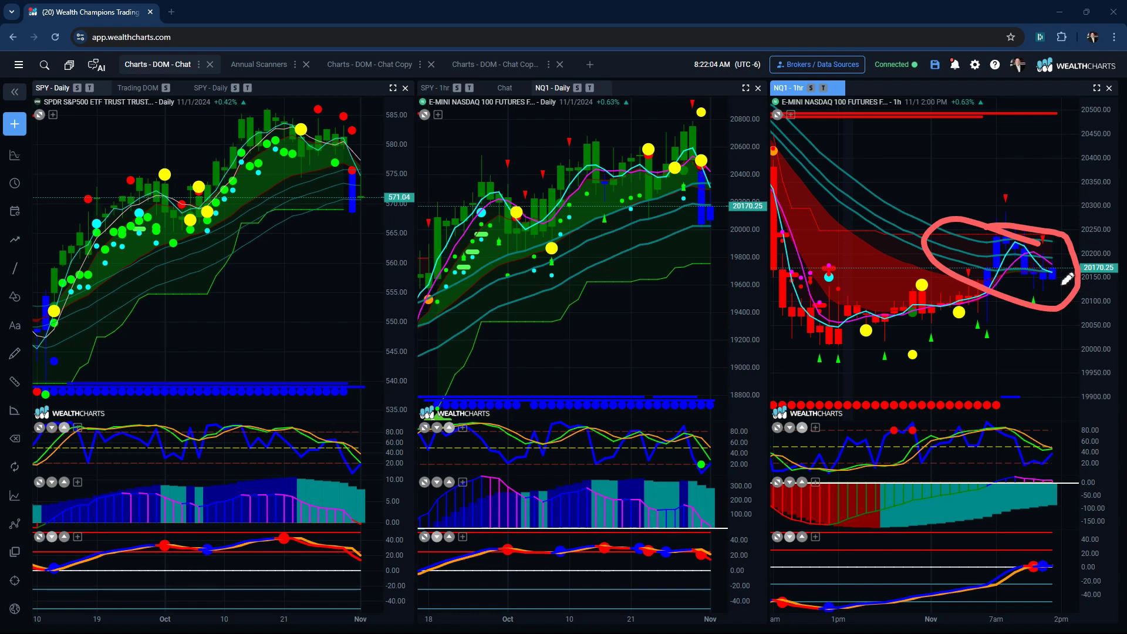
{"action": "mouse_move", "coordinate": [1064, 283]}
{"action": "left_mouse_down"}
{"action": "mouse_move", "coordinate": [1074, 177]}
{"action": "mouse_move", "coordinate": [1051, 162]}
{"action": "mouse_move", "coordinate": [1124, 155]}
{"action": "left_mouse_up"}
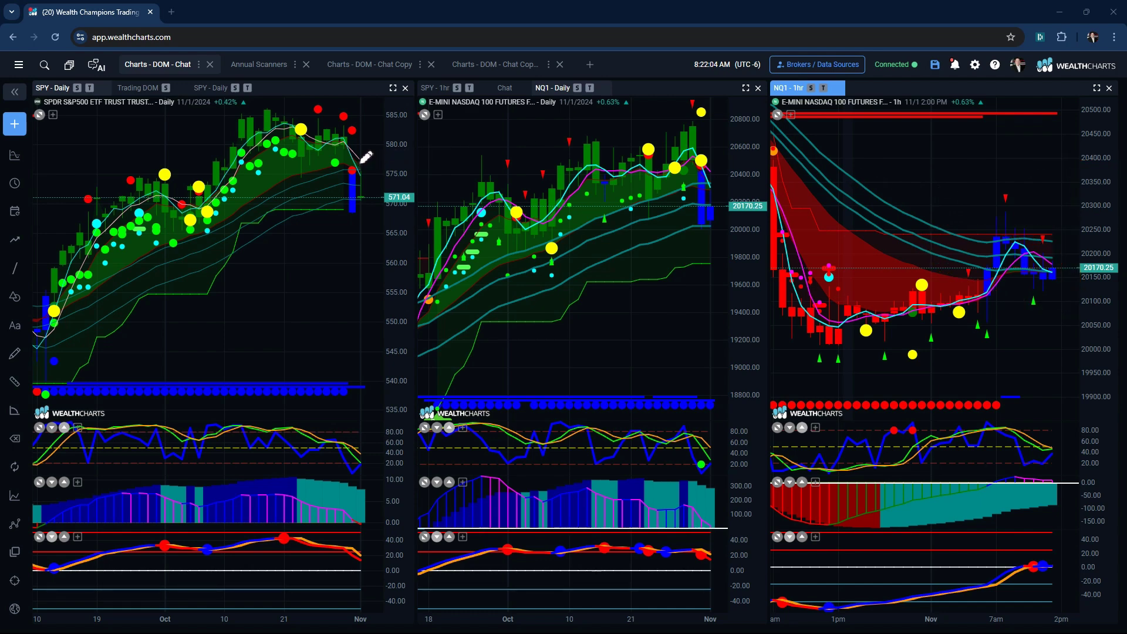
Mark the 578 level on SPY and support levels near 20000 on both NQ1 charts
{"action": "left_click_drag", "start_coordinate": [357, 160], "coordinate": [411, 157]}
{"action": "mouse_move", "coordinate": [713, 231]}
{"action": "left_mouse_down"}
{"action": "mouse_move", "coordinate": [698, 232]}
{"action": "mouse_move", "coordinate": [719, 226]}
{"action": "left_mouse_up"}
{"action": "left_click_drag", "start_coordinate": [1087, 352], "coordinate": [723, 345]}
{"action": "mouse_move", "coordinate": [825, 303]}
{"action": "left_mouse_down"}
{"action": "mouse_move", "coordinate": [865, 332]}
{"action": "mouse_move", "coordinate": [941, 323]}
{"action": "left_mouse_up"}
{"action": "left_click_drag", "start_coordinate": [699, 230], "coordinate": [747, 231]}
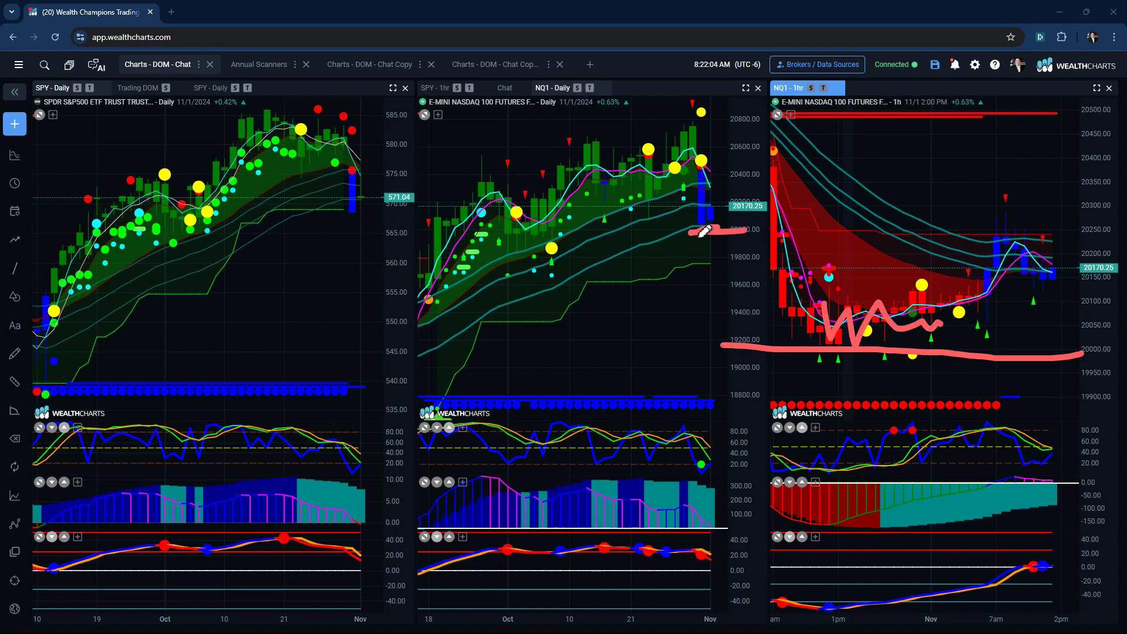
{"action": "mouse_move", "coordinate": [689, 270]}
{"action": "left_mouse_down"}
{"action": "mouse_move", "coordinate": [722, 266]}
{"action": "mouse_move", "coordinate": [711, 284]}
{"action": "mouse_move", "coordinate": [746, 420]}
{"action": "left_mouse_up"}
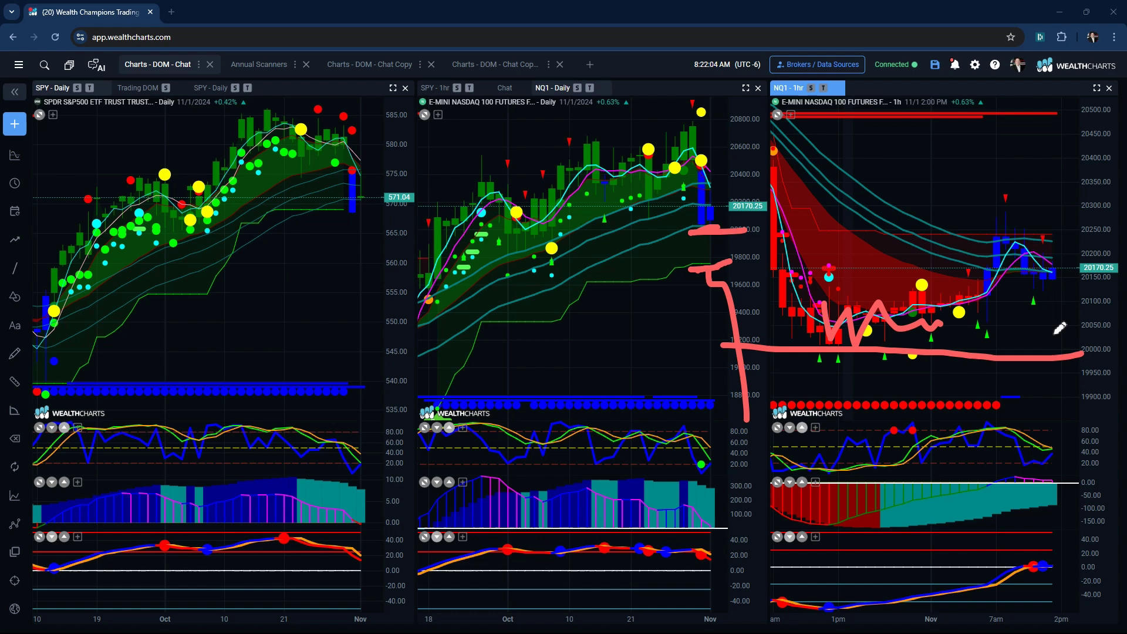
{"action": "left_click_drag", "start_coordinate": [787, 260], "coordinate": [805, 259]}
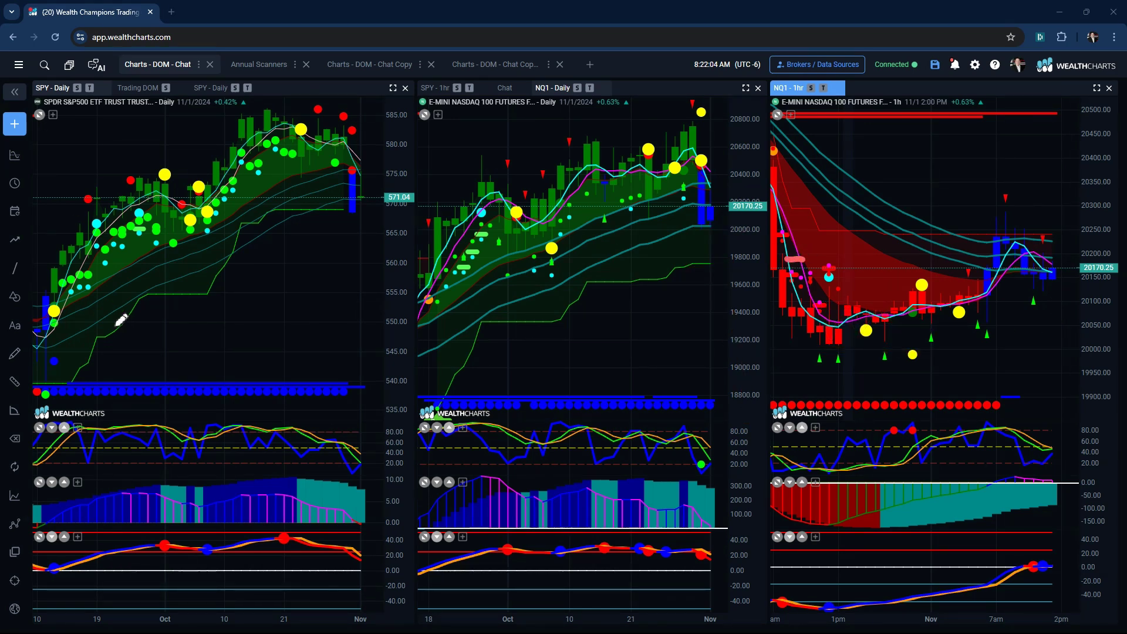
Trace the SPY uptrend from early October and a rising path on NQ1 hourly
{"action": "mouse_move", "coordinate": [36, 277]}
{"action": "left_mouse_down"}
{"action": "mouse_move", "coordinate": [328, 125]}
{"action": "mouse_move", "coordinate": [351, 418]}
{"action": "left_mouse_up"}
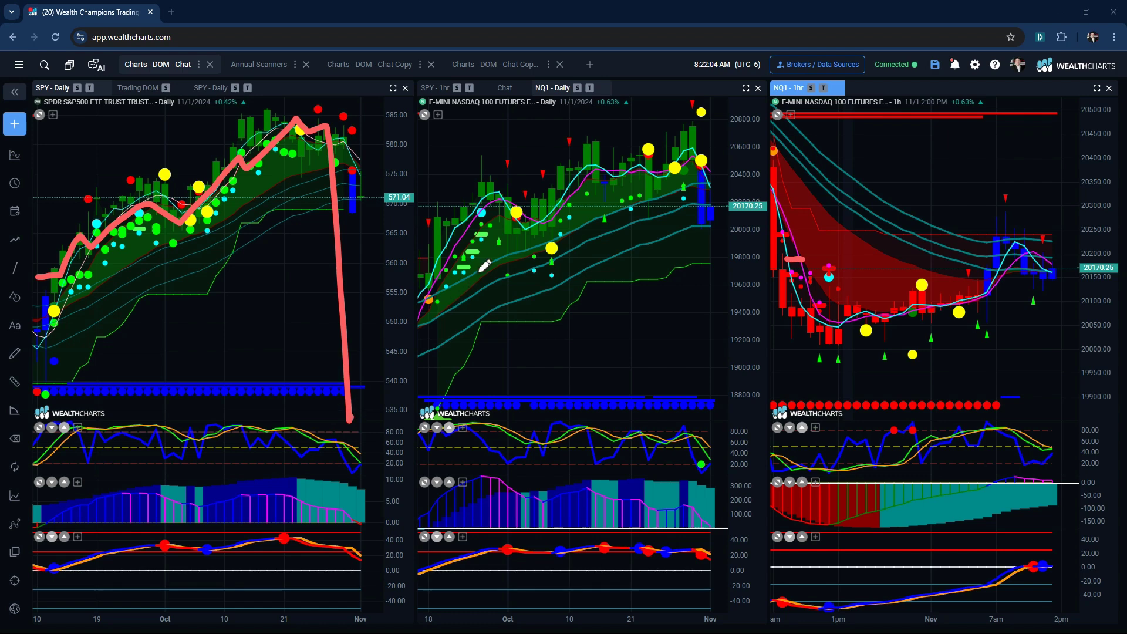
{"action": "key", "text": "ctrl+z"}
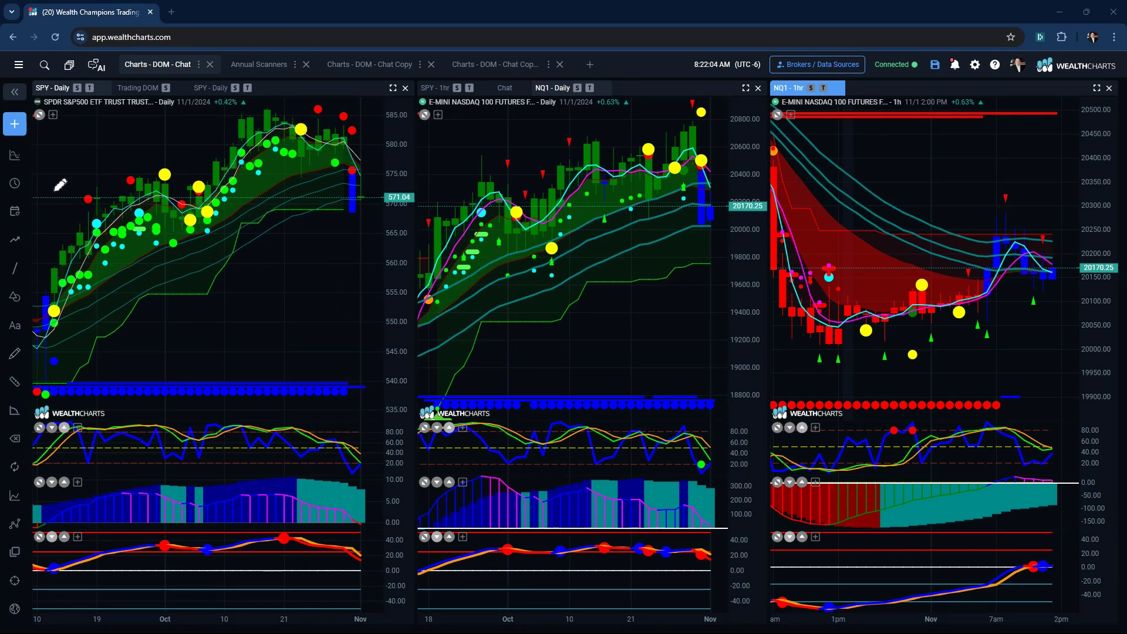
{"action": "left_click_drag", "start_coordinate": [180, 222], "coordinate": [257, 130]}
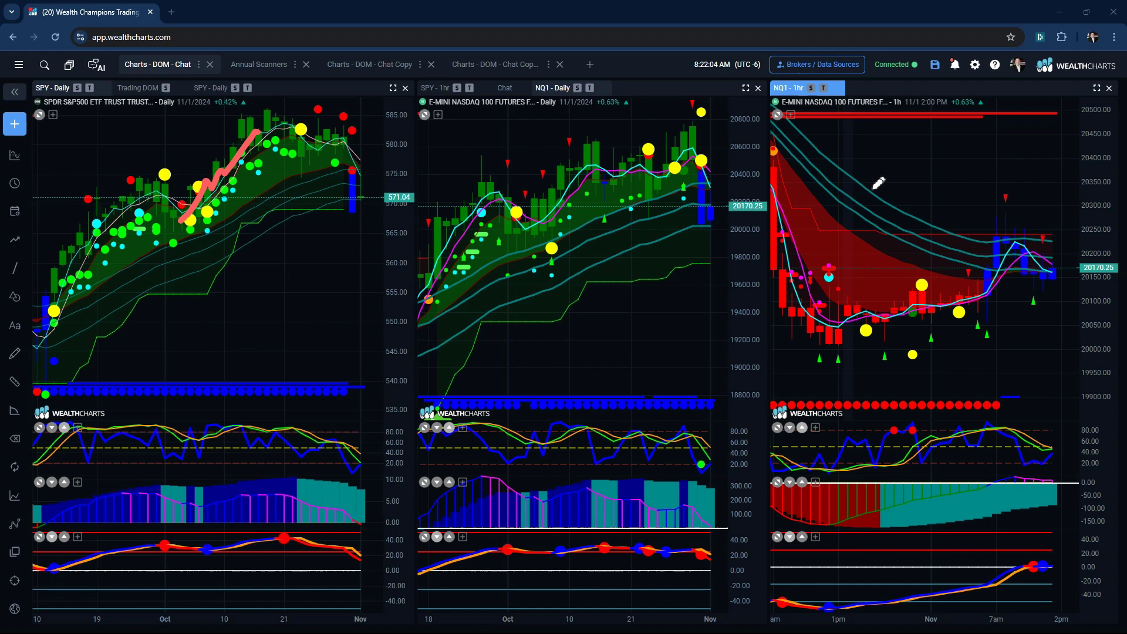
{"action": "left_click_drag", "start_coordinate": [990, 269], "coordinate": [1097, 159]}
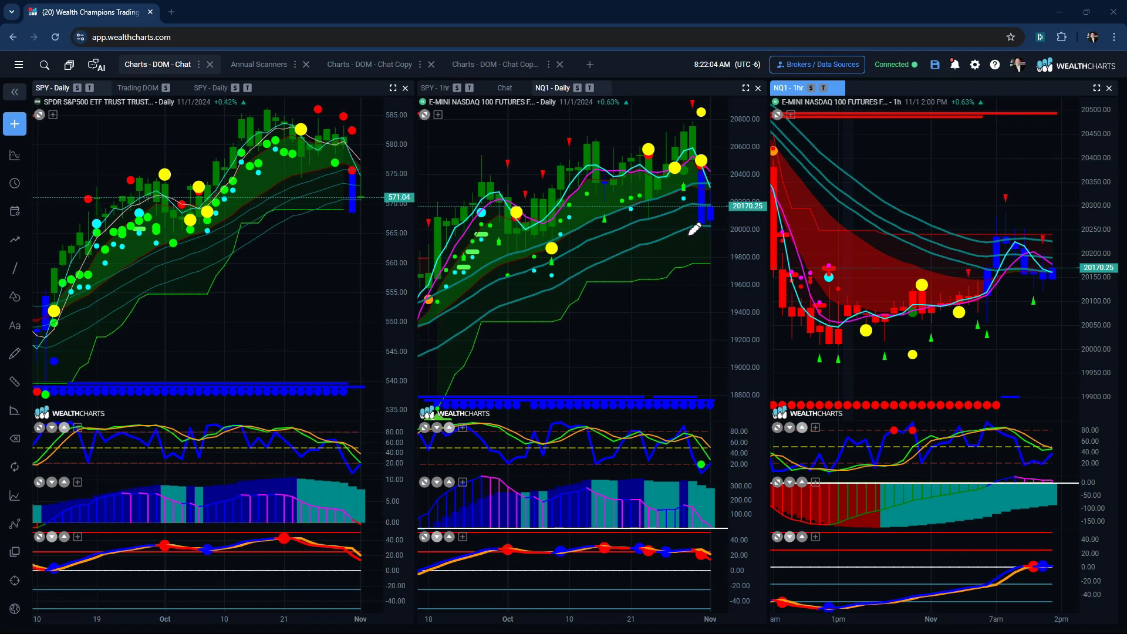
Mark upper and lower levels on NQ1 daily and two levels on SPY daily
{"action": "left_click_drag", "start_coordinate": [692, 228], "coordinate": [736, 228]}
{"action": "left_click_drag", "start_coordinate": [702, 175], "coordinate": [748, 175]}
{"action": "left_click_drag", "start_coordinate": [703, 268], "coordinate": [764, 268]}
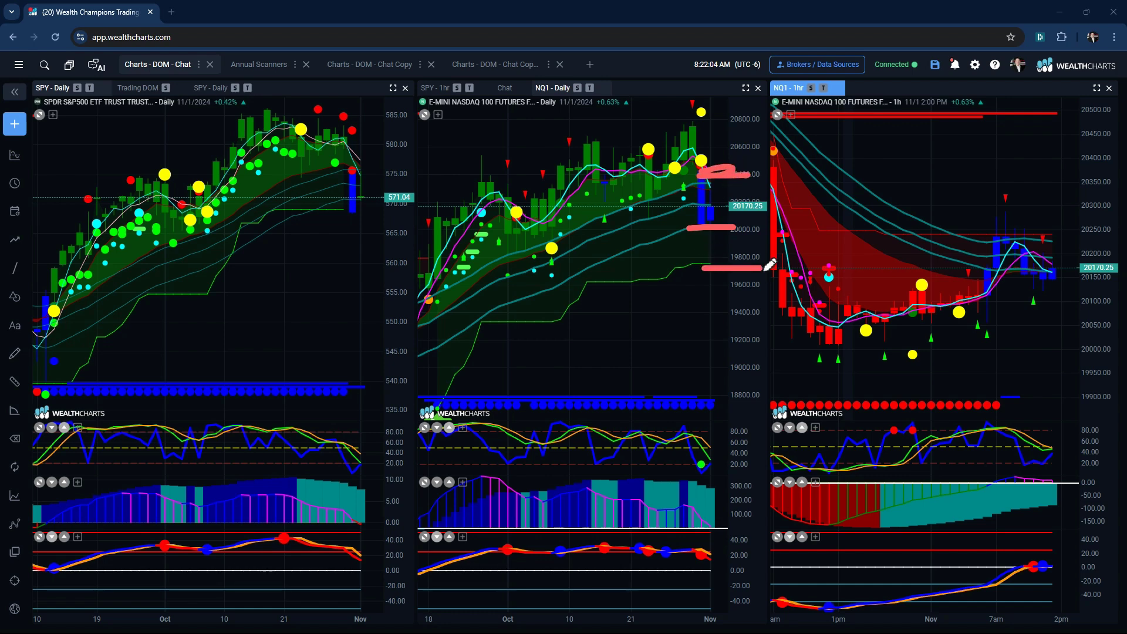
{"action": "mouse_move", "coordinate": [338, 215]}
{"action": "left_mouse_down"}
{"action": "mouse_move", "coordinate": [387, 212]}
{"action": "mouse_move", "coordinate": [387, 177]}
{"action": "mouse_move", "coordinate": [404, 158]}
{"action": "left_mouse_up"}
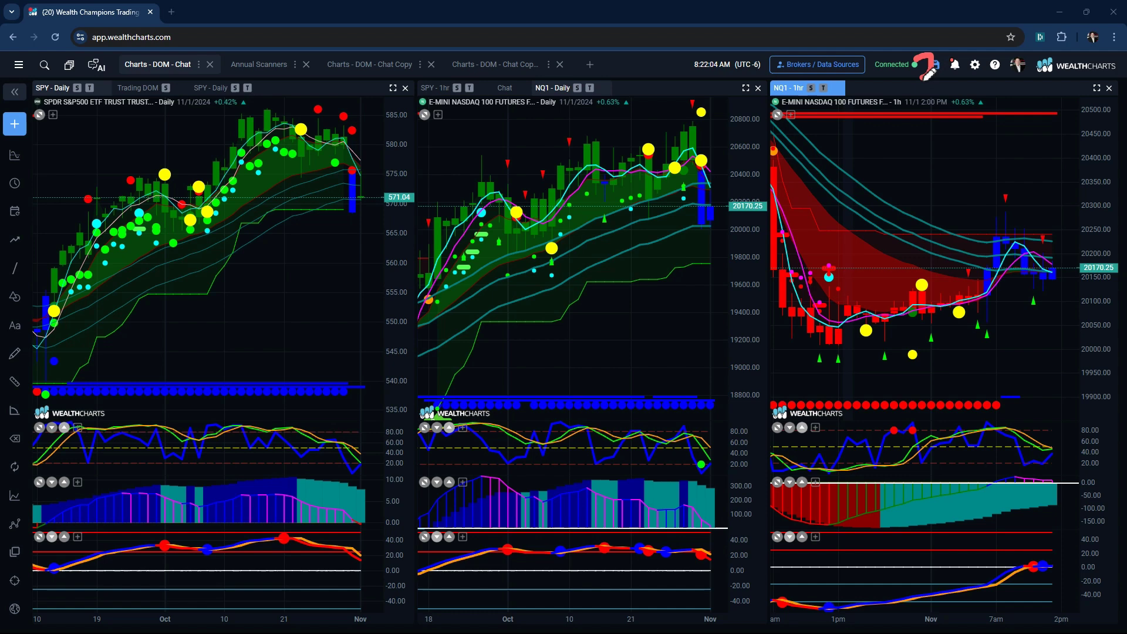
{"action": "mouse_move", "coordinate": [932, 57]}
{"action": "left_mouse_down"}
{"action": "mouse_move", "coordinate": [916, 68]}
{"action": "mouse_move", "coordinate": [928, 78]}
{"action": "left_mouse_up"}
Turn on the Divergence Tracker in the NQ1 daily indicator list
{"action": "left_click", "coordinate": [439, 115]}
{"action": "mouse_move", "coordinate": [650, 136]}
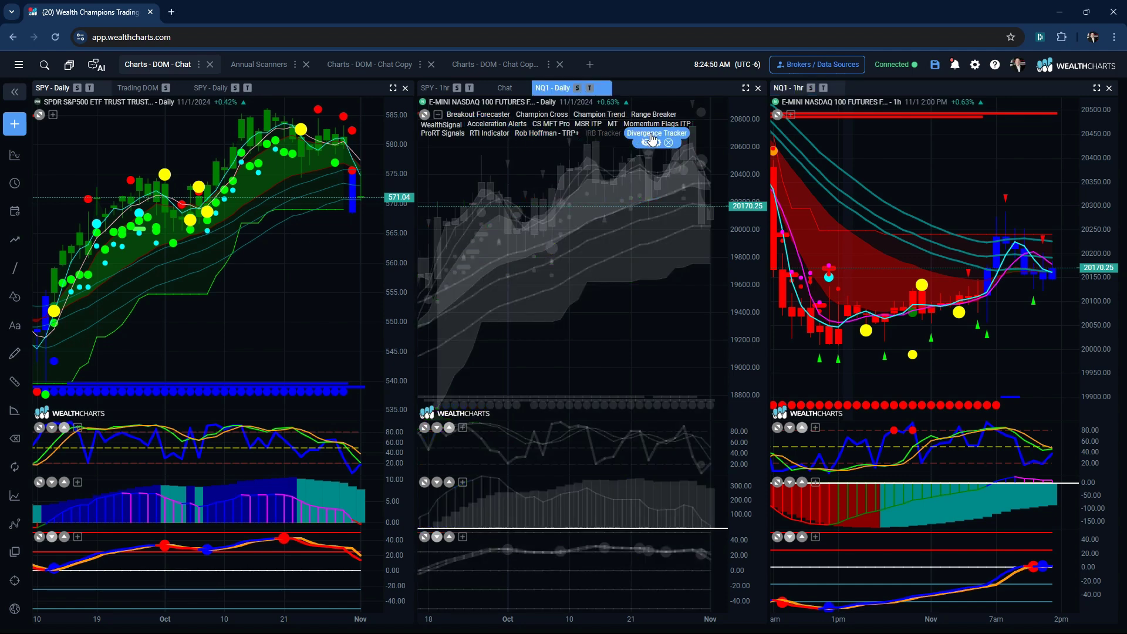
{"action": "left_click", "coordinate": [439, 115]}
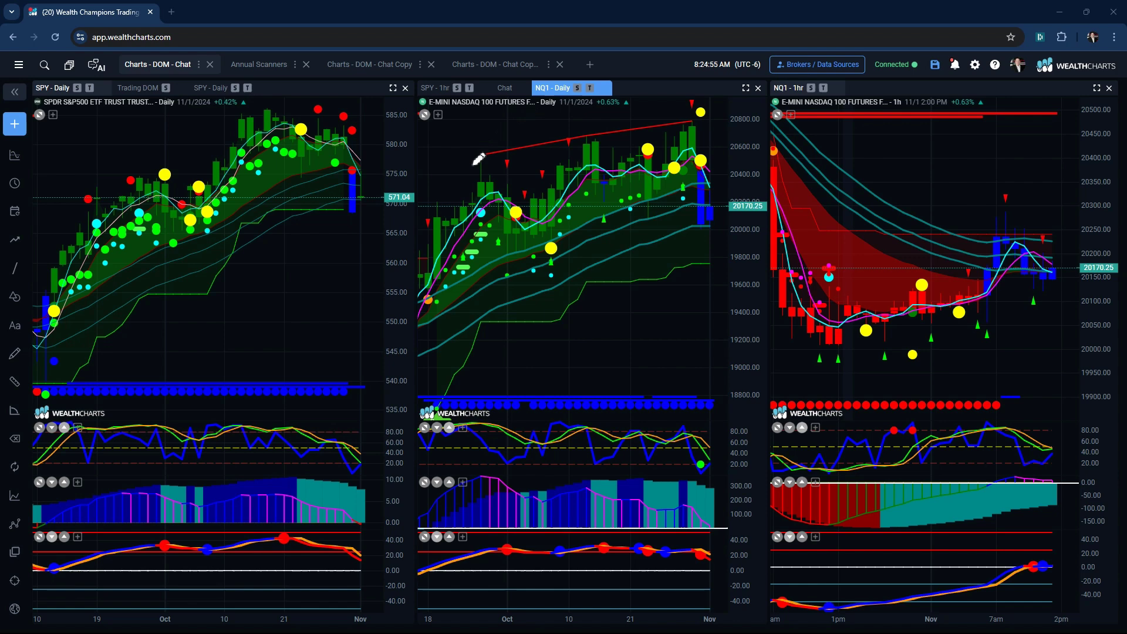
Highlight the divergence trendline along the highs, the top candle, and the oscillator's lower highs
{"action": "left_click_drag", "start_coordinate": [476, 158], "coordinate": [698, 121]}
{"action": "left_click_drag", "start_coordinate": [699, 113], "coordinate": [692, 126]}
{"action": "left_click_drag", "start_coordinate": [477, 161], "coordinate": [738, 120]}
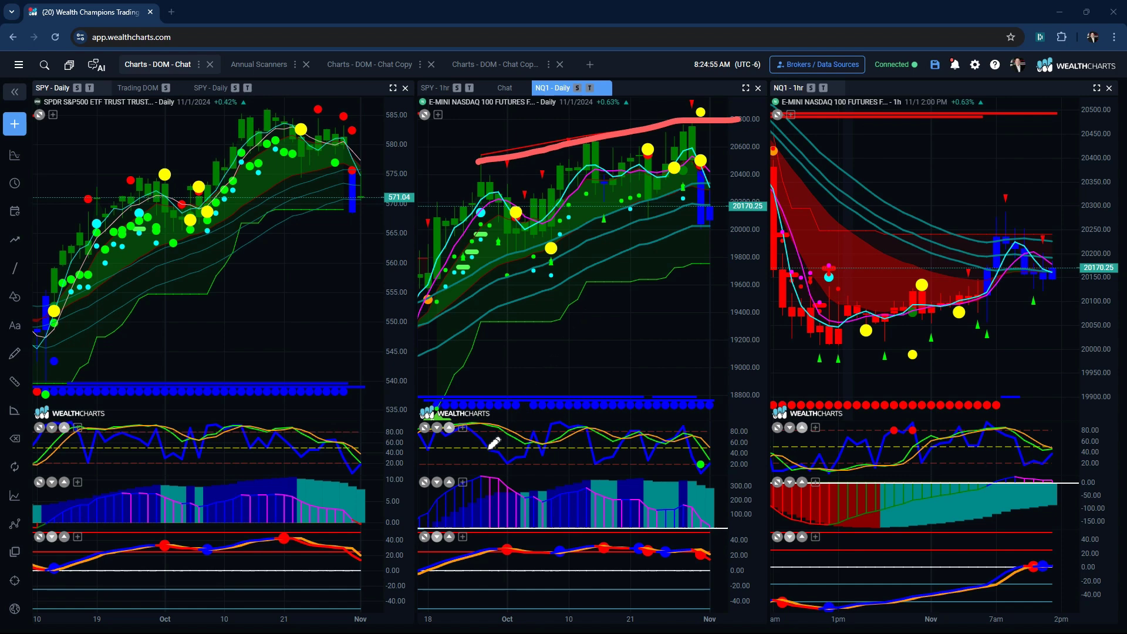
{"action": "left_click_drag", "start_coordinate": [482, 413], "coordinate": [699, 444]}
{"action": "left_click_drag", "start_coordinate": [498, 478], "coordinate": [687, 506]}
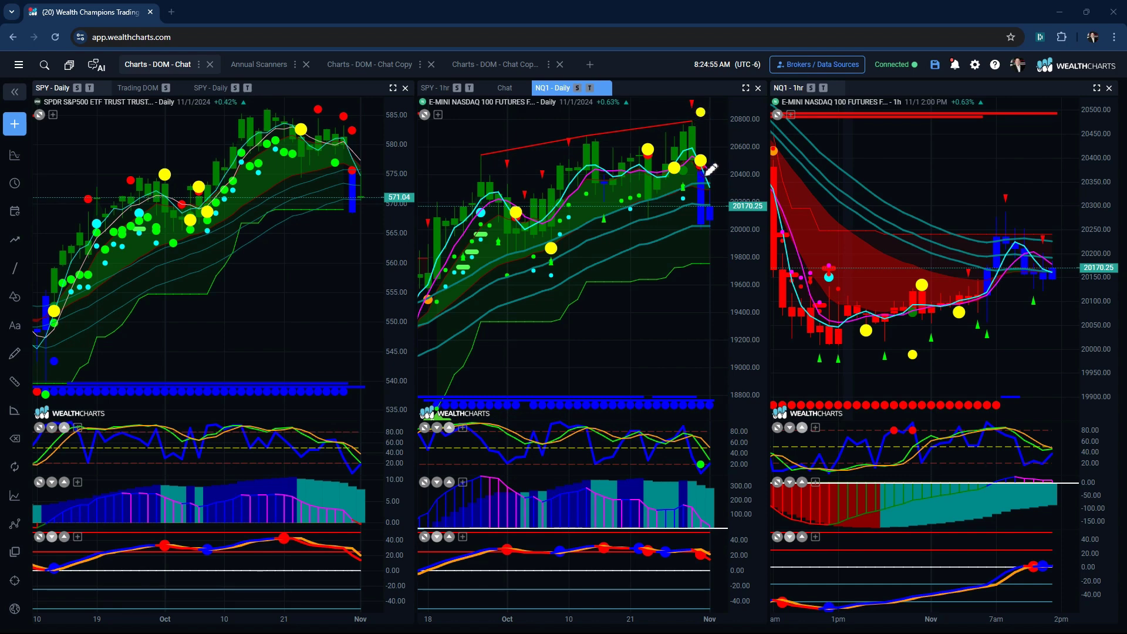
{"action": "left_click_drag", "start_coordinate": [707, 172], "coordinate": [734, 173]}
{"action": "left_click_drag", "start_coordinate": [692, 121], "coordinate": [737, 120]}
{"action": "left_click_drag", "start_coordinate": [909, 61], "coordinate": [933, 57]}
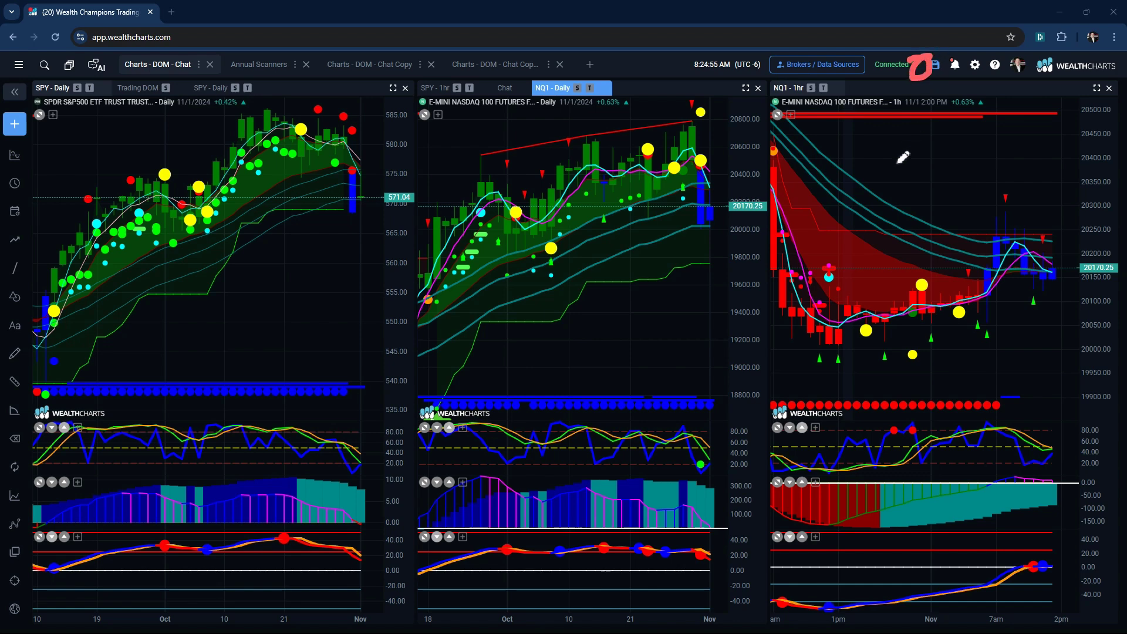